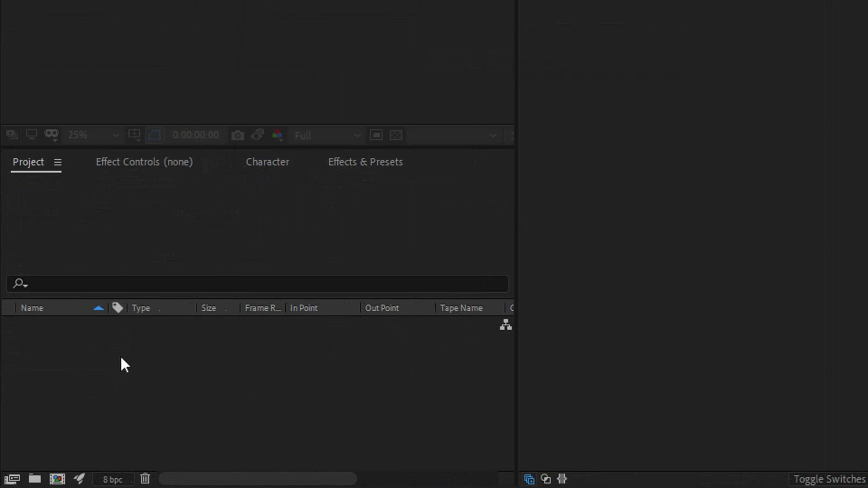
Step: Import Main Lines For Animation.ai into the Project panel with Import Kind set to Composition
{"action": "right_click", "coordinate": [122, 358]}
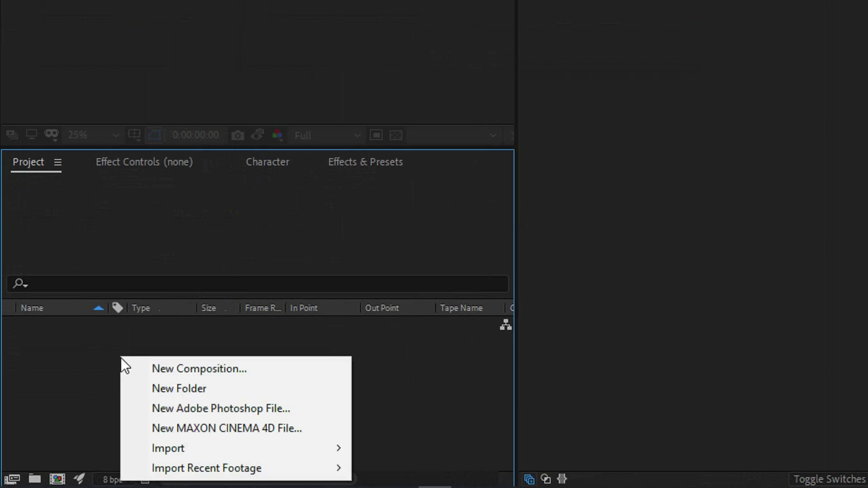
{"action": "mouse_move", "coordinate": [164, 451]}
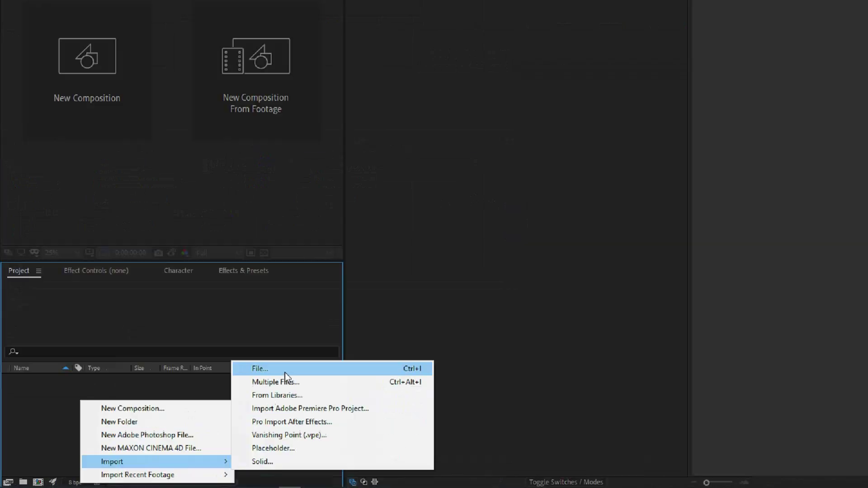
{"action": "left_click", "coordinate": [428, 311]}
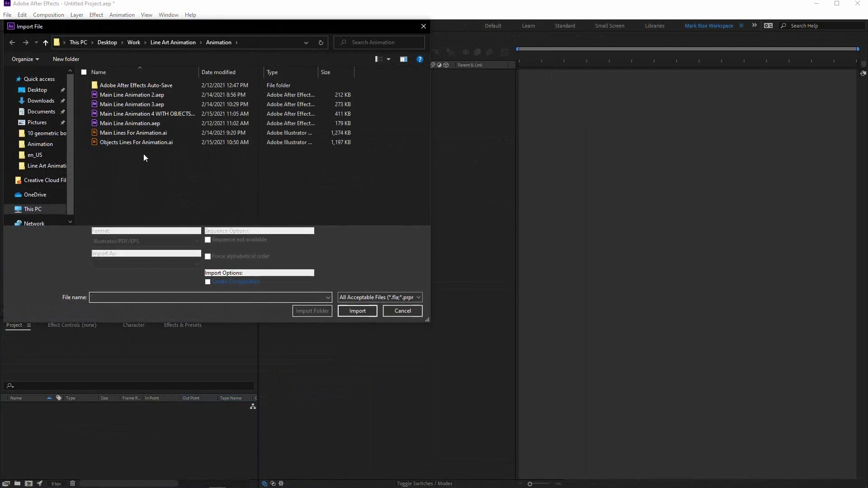
{"action": "left_click", "coordinate": [121, 132]}
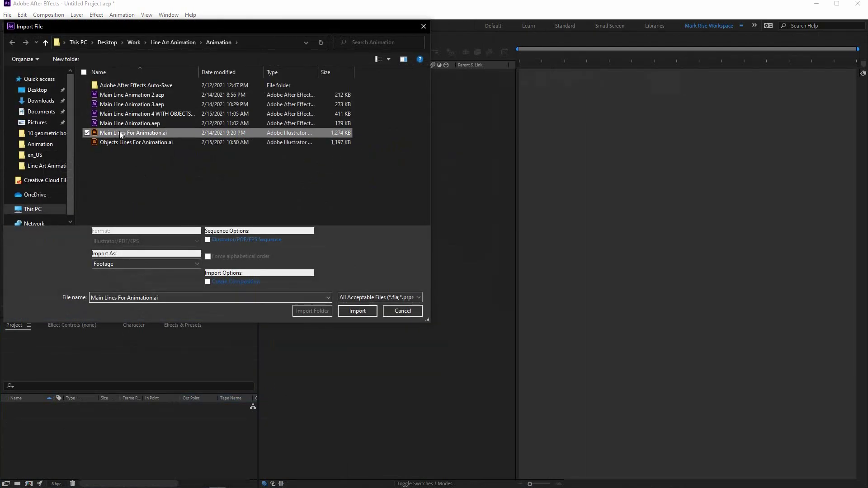
{"action": "left_click", "coordinate": [357, 312]}
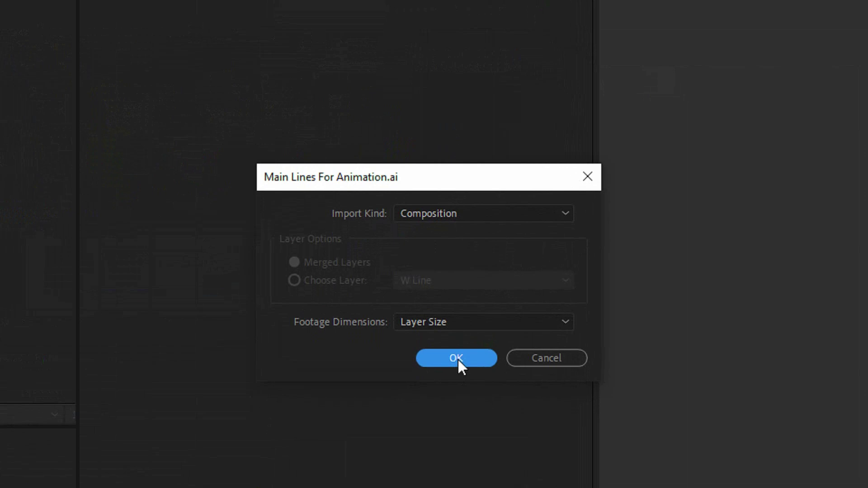
{"action": "left_click", "coordinate": [456, 381]}
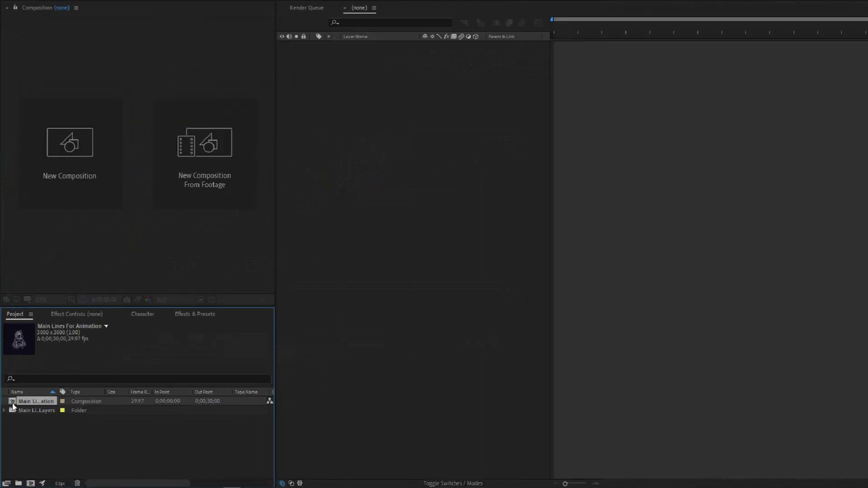
Step: Open the Main Lines For Animation composition and select its W Line layer
{"action": "double_click", "coordinate": [20, 327]}
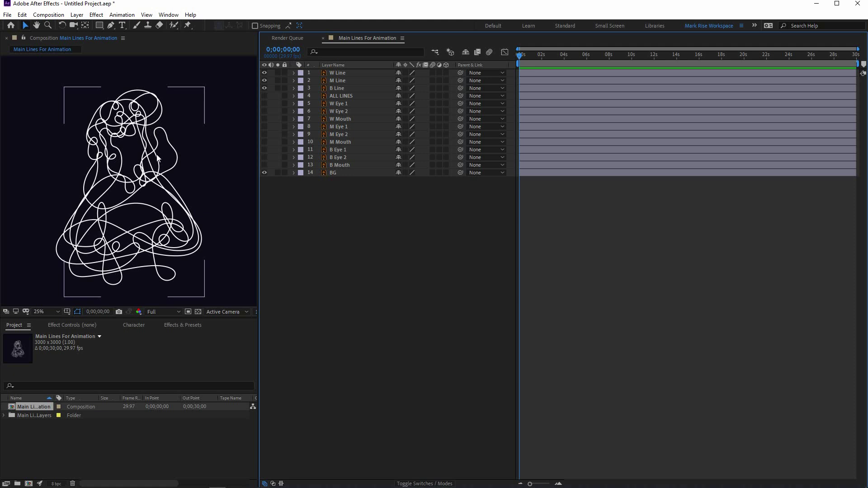
{"action": "left_click", "coordinate": [369, 74]}
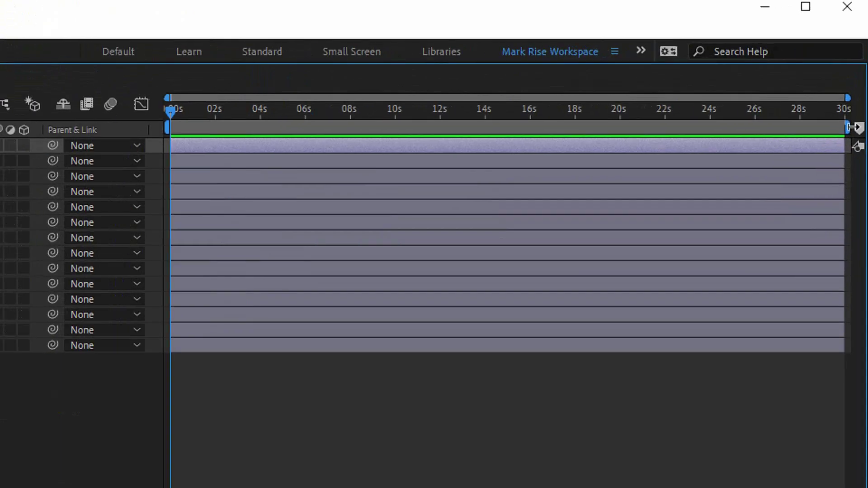
Step: End the work area near 12 s, split the three line layers at 4 s, and delete their second halves
{"action": "left_click_drag", "start_coordinate": [851, 128], "coordinate": [443, 142]}
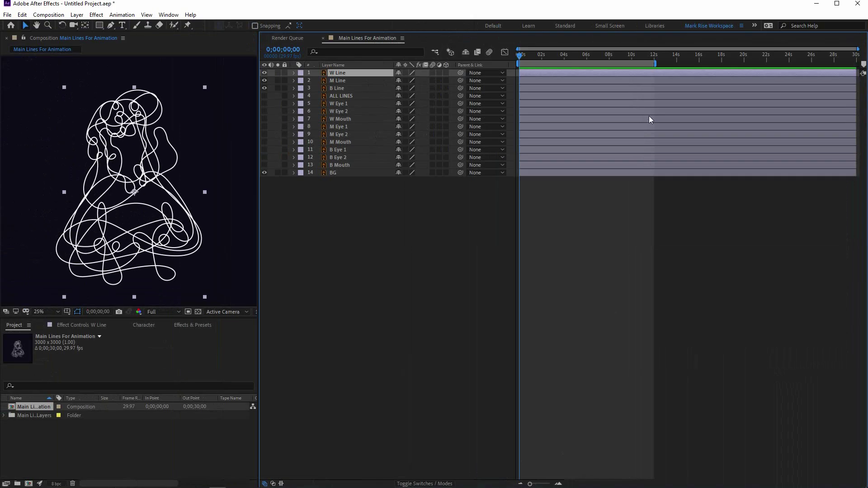
{"action": "left_click", "coordinate": [559, 484]}
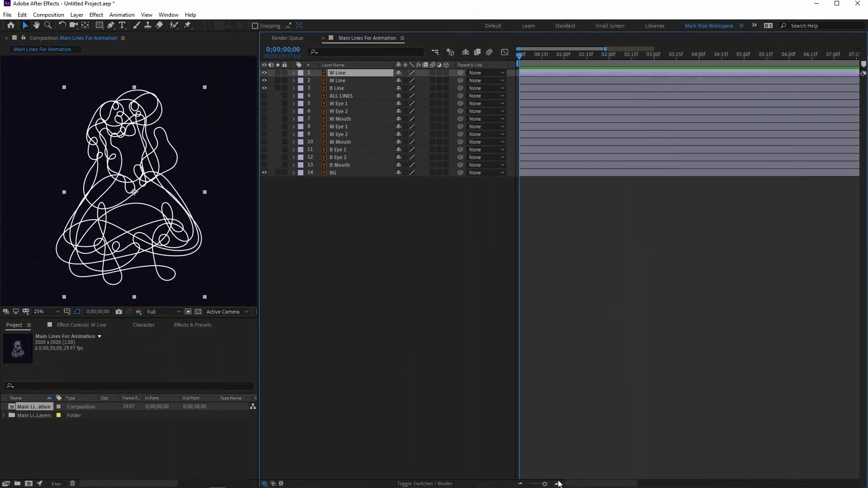
{"action": "mouse_move", "coordinate": [588, 483]}
{"action": "left_mouse_down"}
{"action": "mouse_move", "coordinate": [677, 484]}
{"action": "mouse_move", "coordinate": [583, 484]}
{"action": "left_mouse_up"}
{"action": "left_click", "coordinate": [699, 54]}
{"action": "left_click", "coordinate": [663, 88], "text": "shift"}
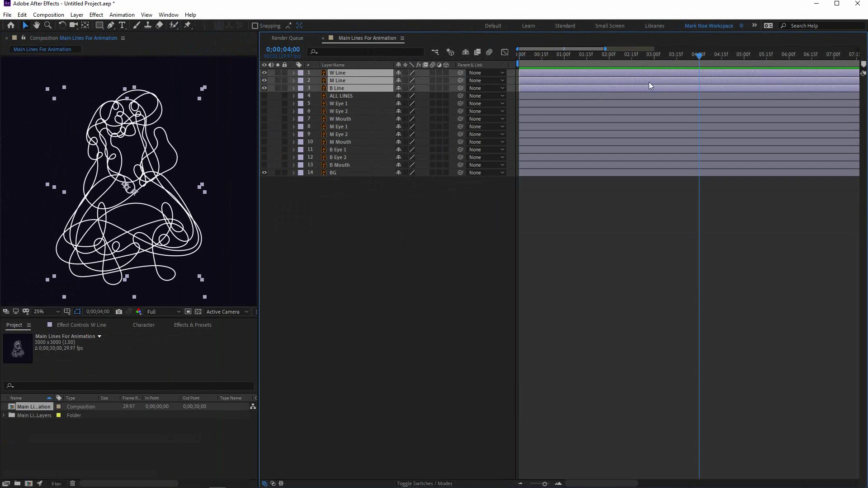
{"action": "key", "text": "ctrl+shift+d"}
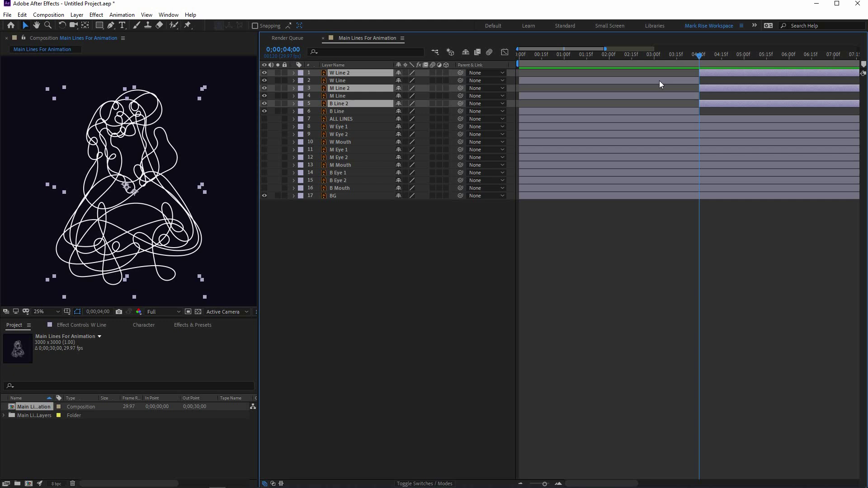
{"action": "key", "text": "Delete"}
Step: Slide M Line to start at 4 s and W Line to start at 8 s
{"action": "left_click", "coordinate": [604, 54]}
{"action": "left_click_drag", "start_coordinate": [543, 81], "coordinate": [711, 82]}
{"action": "left_click_drag", "start_coordinate": [645, 74], "coordinate": [825, 73]}
{"action": "left_click_drag", "start_coordinate": [585, 480], "coordinate": [620, 481]}
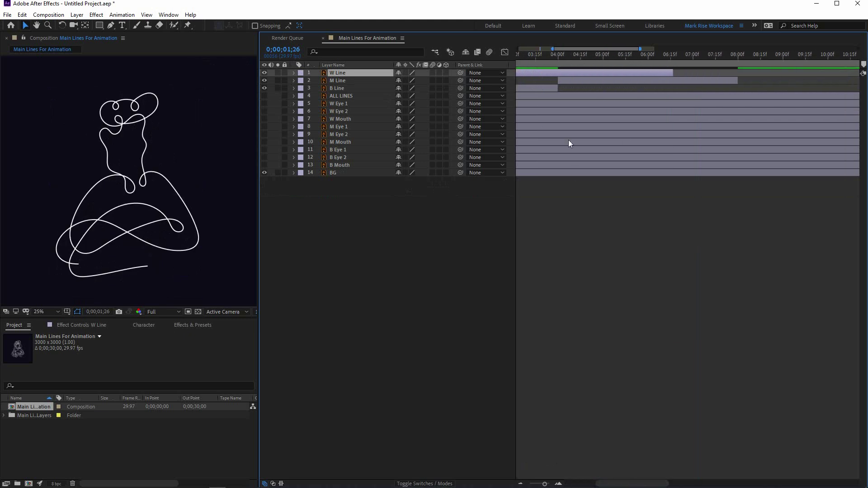
{"action": "left_click_drag", "start_coordinate": [614, 74], "coordinate": [792, 74]}
{"action": "mouse_move", "coordinate": [544, 484]}
{"action": "left_mouse_down"}
{"action": "mouse_move", "coordinate": [520, 483]}
{"action": "mouse_move", "coordinate": [548, 483]}
{"action": "mouse_move", "coordinate": [540, 483]}
{"action": "left_mouse_up"}
{"action": "left_click_drag", "start_coordinate": [520, 55], "coordinate": [561, 59]}
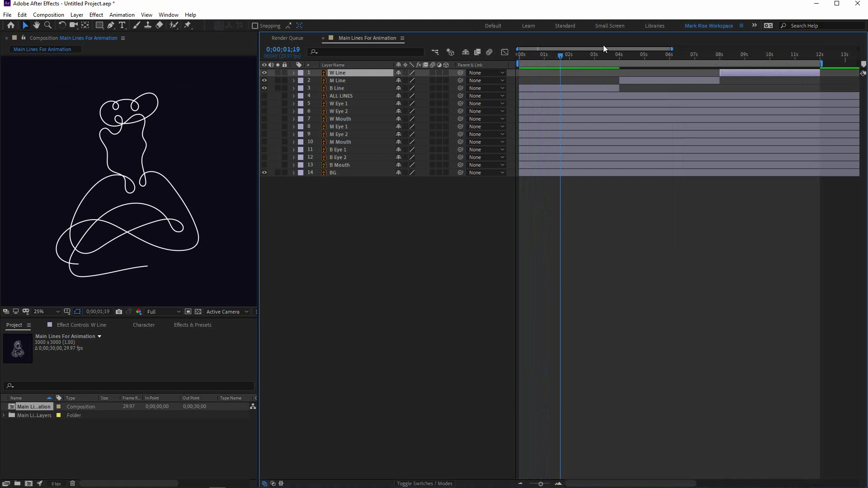
{"action": "left_click", "coordinate": [660, 55]}
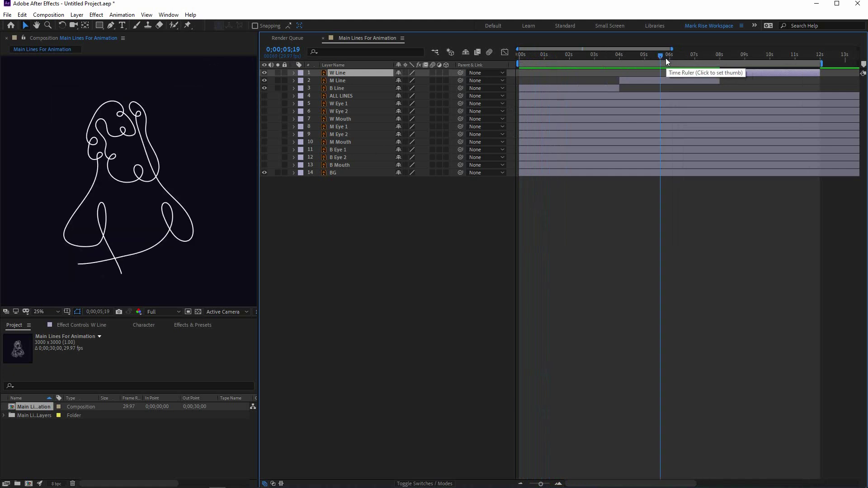
{"action": "left_click", "coordinate": [748, 54]}
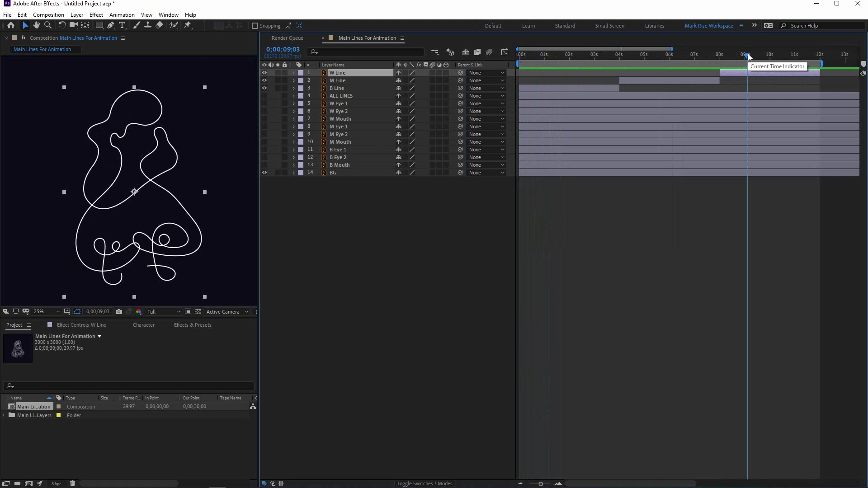
{"action": "left_click_drag", "start_coordinate": [561, 56], "coordinate": [509, 64]}
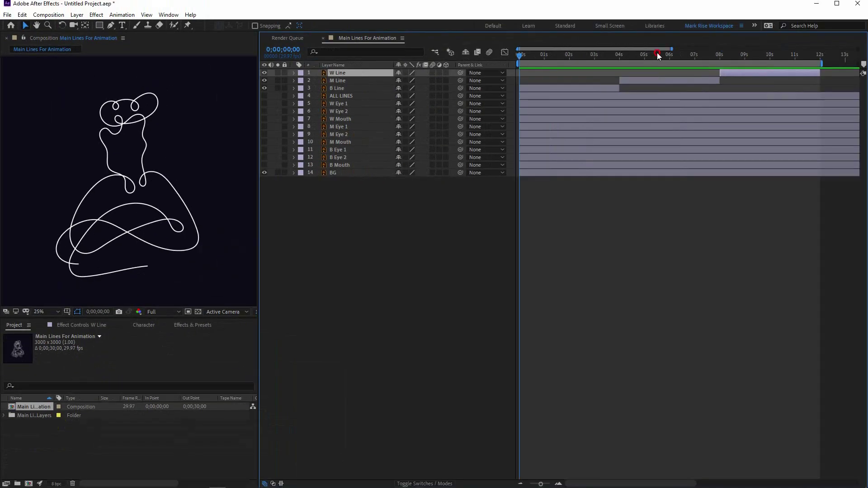
{"action": "left_click", "coordinate": [657, 52]}
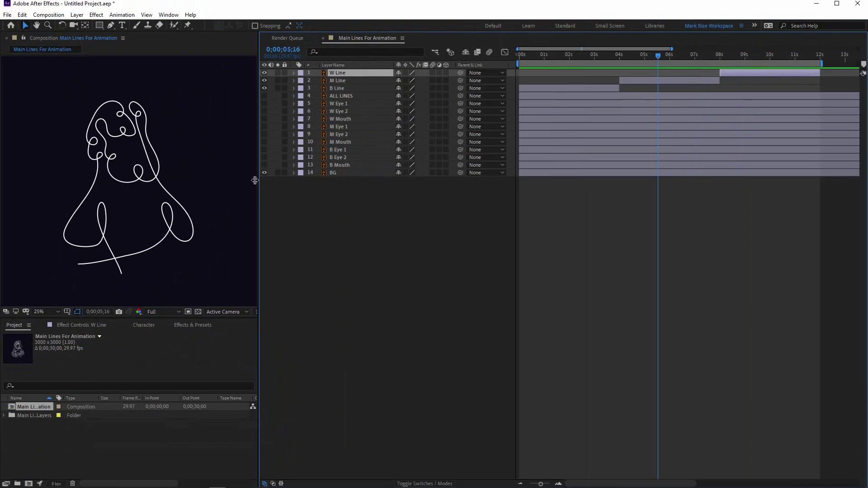
{"action": "left_click", "coordinate": [517, 56]}
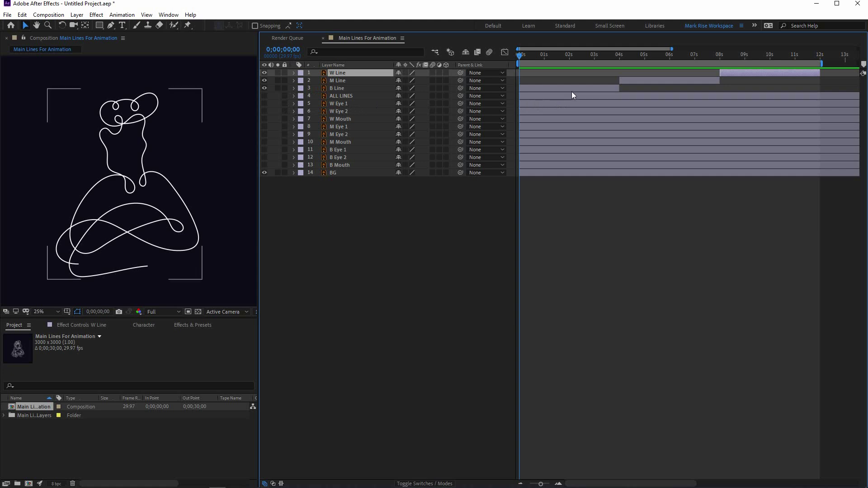
Step: Create shapes from layers 1–13 and move the new Outlines layers to the top
{"action": "left_click", "coordinate": [341, 165], "text": "shift"}
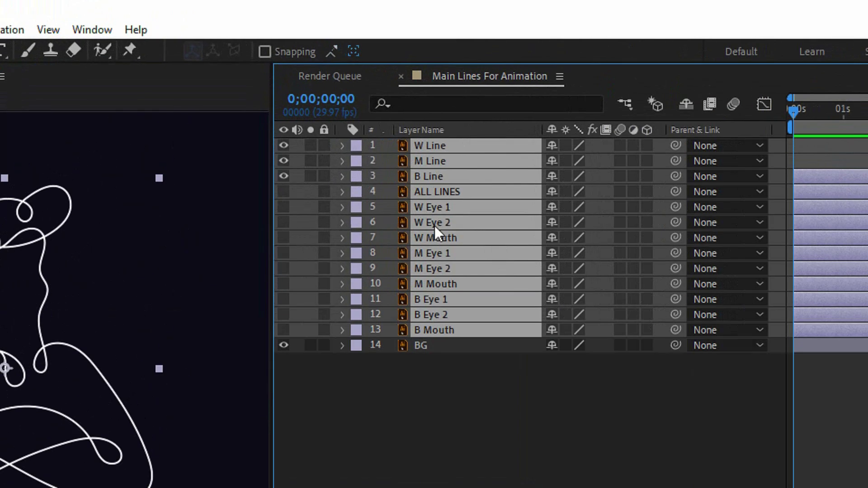
{"action": "right_click", "coordinate": [450, 218]}
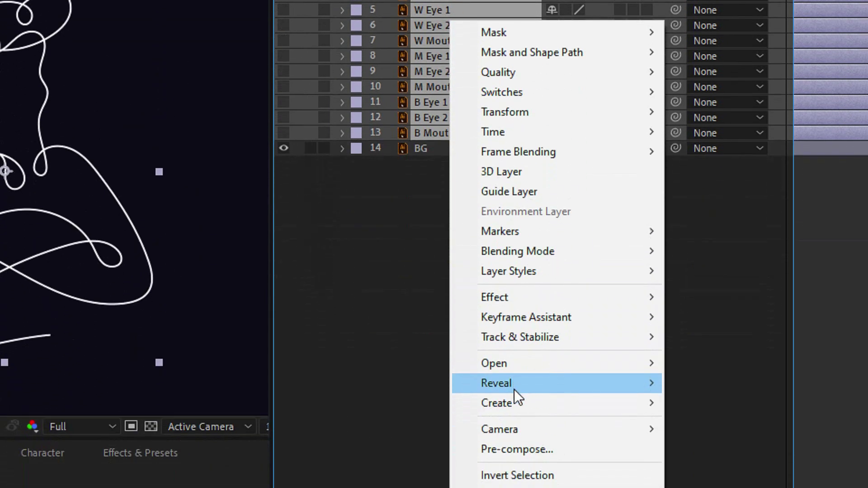
{"action": "mouse_move", "coordinate": [515, 403]}
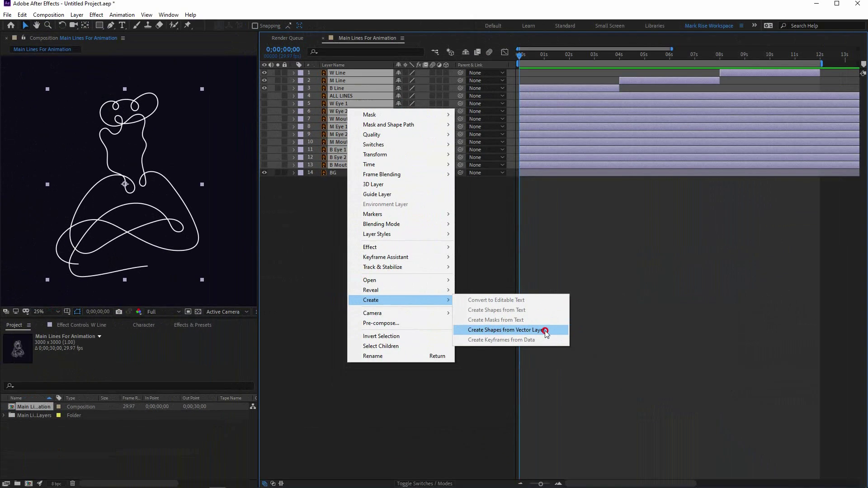
{"action": "left_click", "coordinate": [694, 365]}
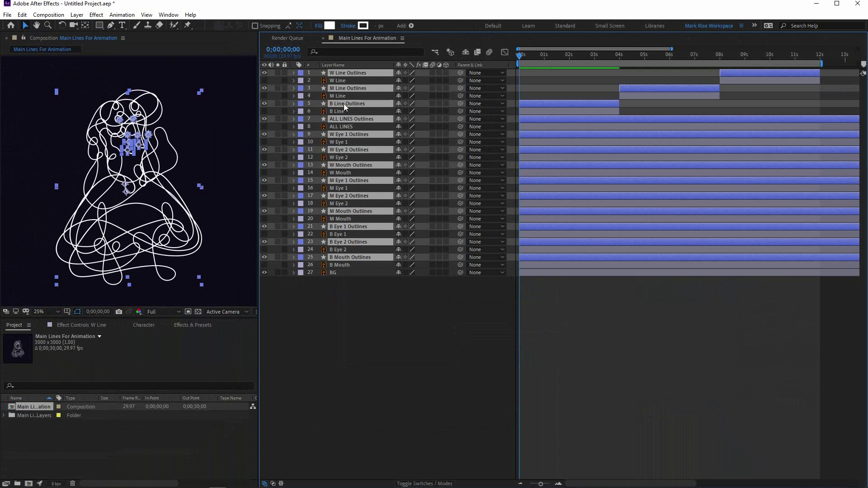
{"action": "left_click_drag", "start_coordinate": [343, 104], "coordinate": [343, 77]}
Step: Delete the original artwork and ALL LINES Outlines, then trim eye and mouth outlines to end at 4 s
{"action": "left_click", "coordinate": [343, 172]}
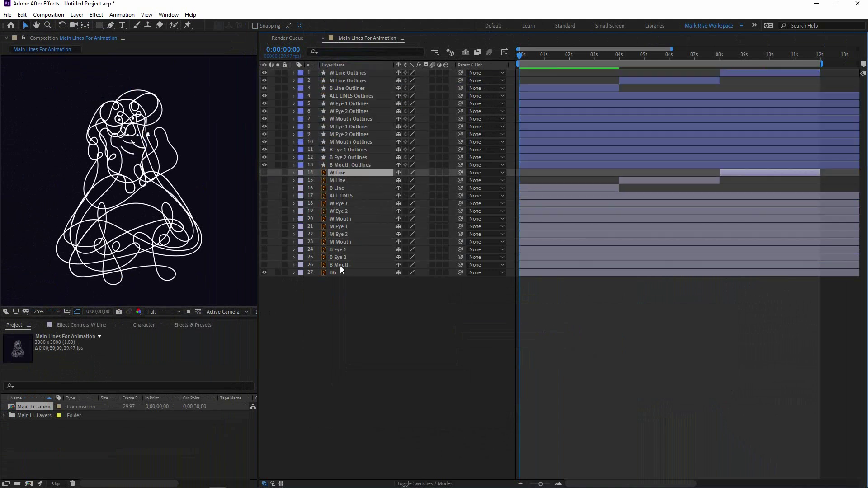
{"action": "left_click", "coordinate": [340, 265], "text": "shift"}
{"action": "key", "text": "Delete"}
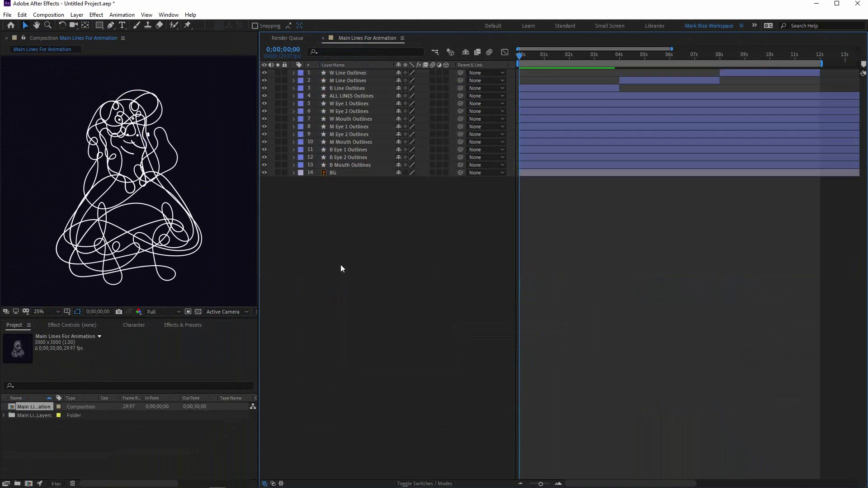
{"action": "left_click", "coordinate": [536, 54]}
{"action": "left_click", "coordinate": [371, 96]}
{"action": "key", "text": "Delete"}
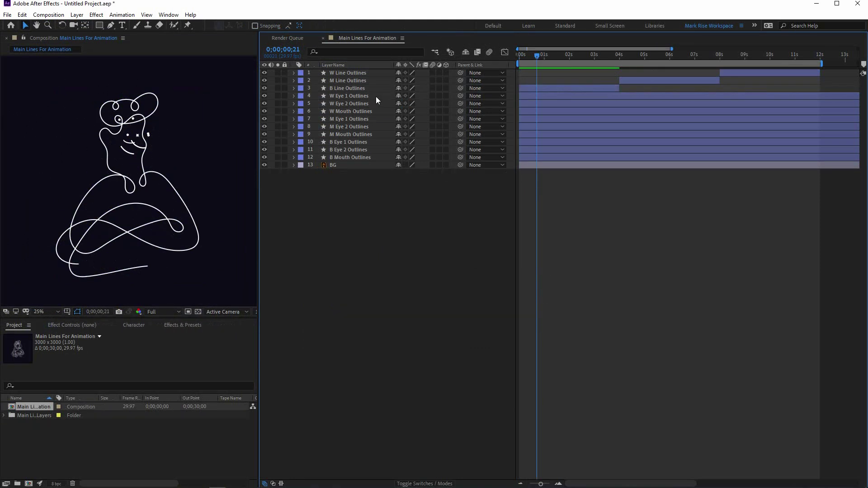
{"action": "left_click_drag", "start_coordinate": [542, 81], "coordinate": [637, 158]}
{"action": "key", "text": "alt+]"}
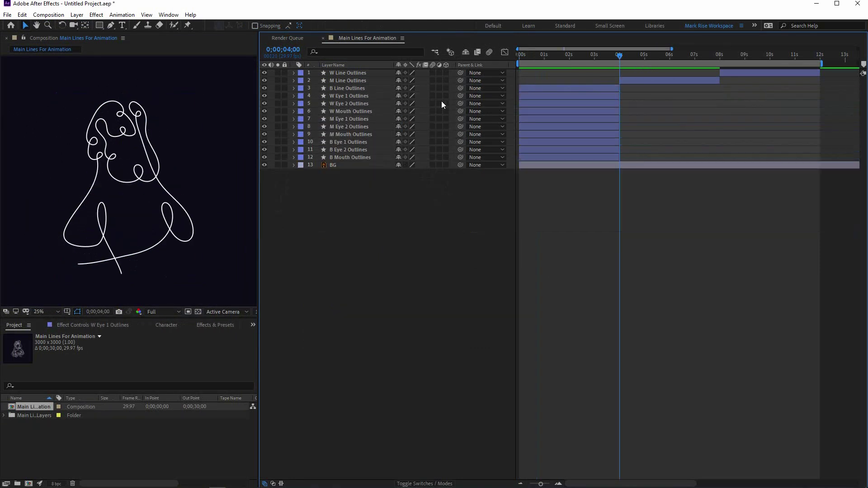
Step: Move B Line Outlines below M Mouth Outlines and label the four B layers Red
{"action": "left_click", "coordinate": [333, 80]}
{"action": "left_click", "coordinate": [350, 96]}
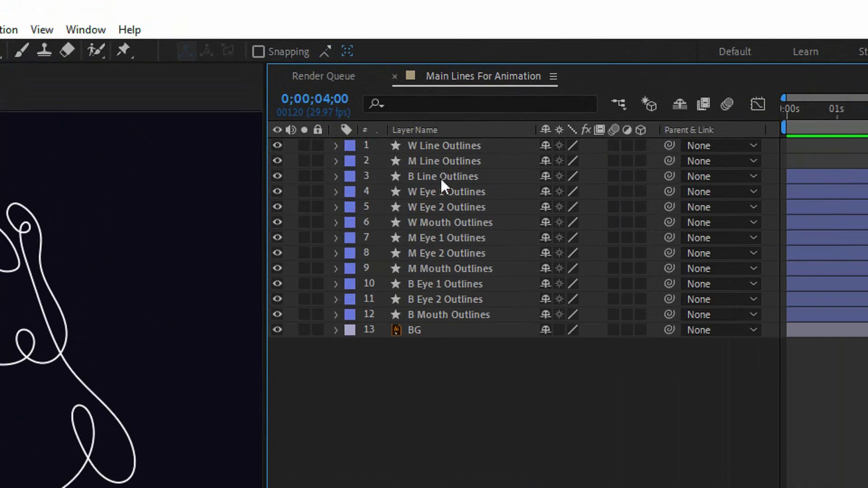
{"action": "left_click_drag", "start_coordinate": [441, 179], "coordinate": [439, 271]}
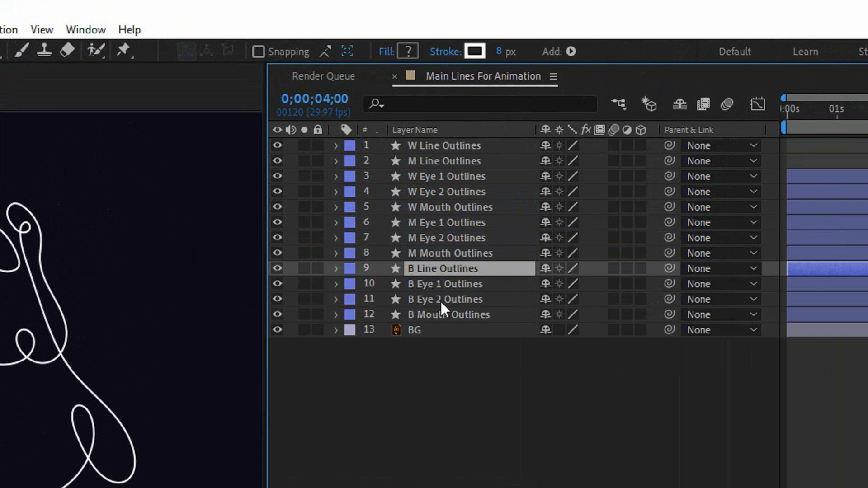
{"action": "left_click", "coordinate": [423, 309]}
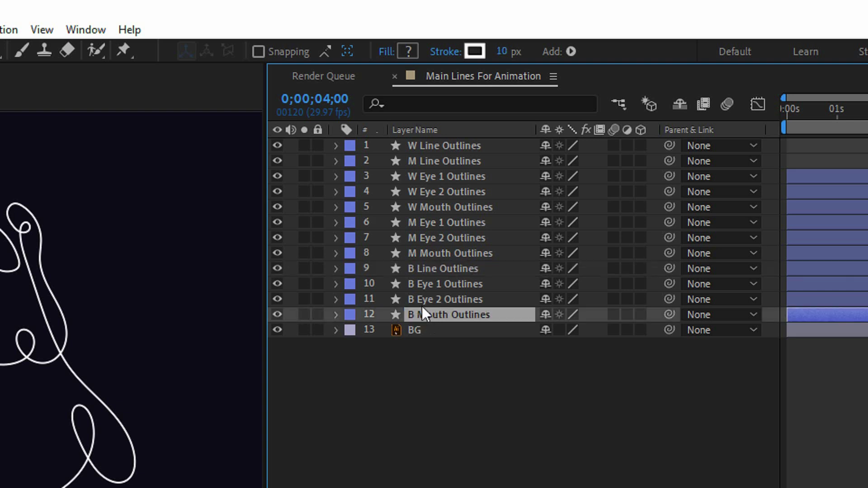
{"action": "left_click", "coordinate": [424, 273], "text": "shift"}
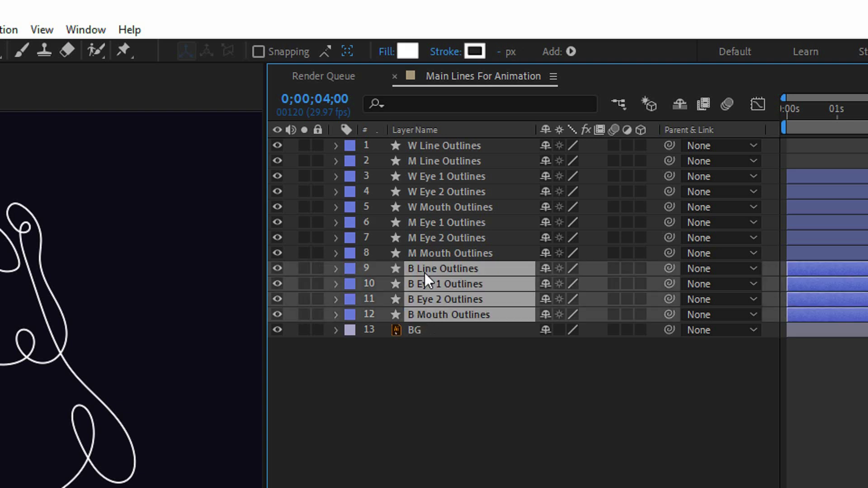
{"action": "left_click", "coordinate": [352, 271]}
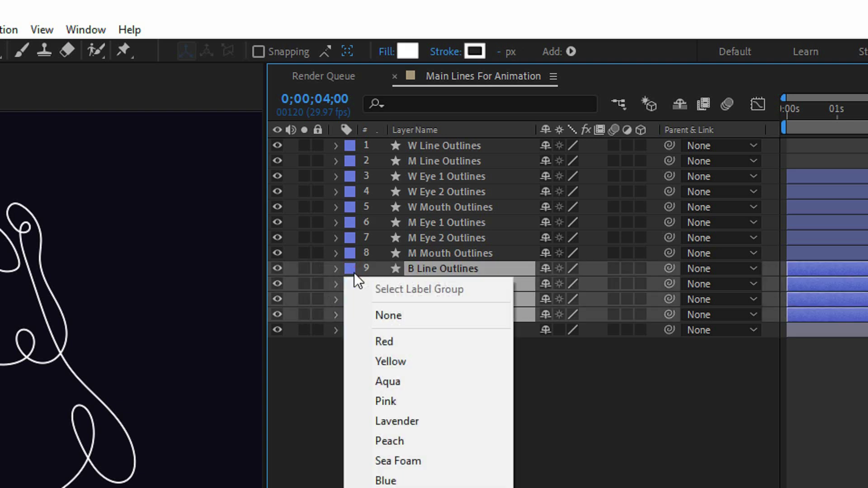
{"action": "left_click", "coordinate": [384, 340]}
Step: Group M Line Outlines with the other M layers, label all four Yellow, then select the W layers
{"action": "left_click_drag", "start_coordinate": [423, 161], "coordinate": [425, 216]}
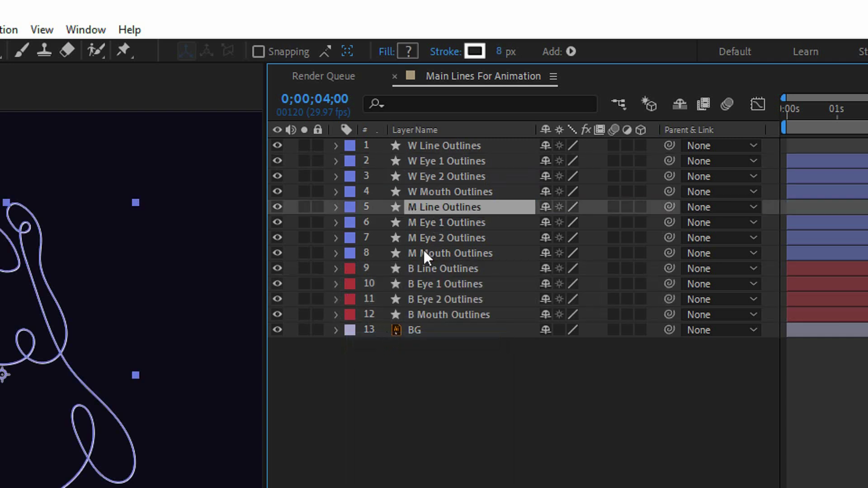
{"action": "left_click", "coordinate": [424, 251], "text": "shift"}
{"action": "left_click", "coordinate": [351, 208]}
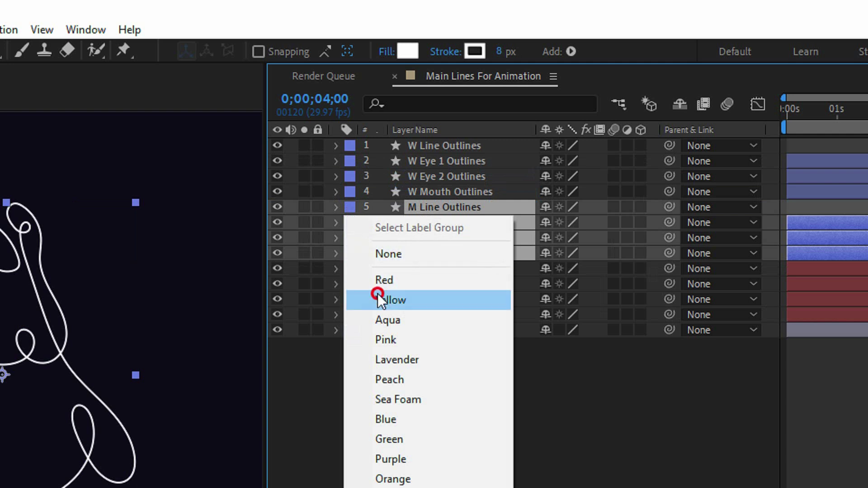
{"action": "left_click", "coordinate": [378, 294]}
{"action": "left_click", "coordinate": [350, 146]}
{"action": "left_click", "coordinate": [377, 163]}
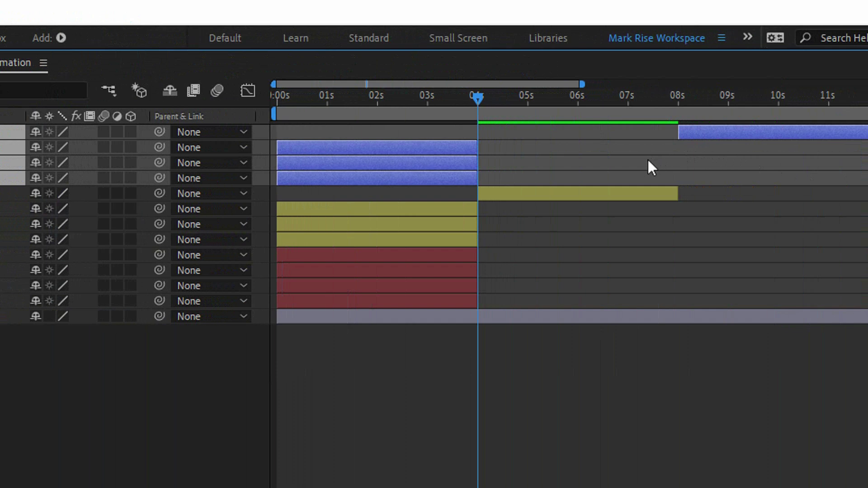
Step: Shift layers 6–8 (M eyes and mouth) to start at 4 s and layers 2–4 (W) to 8 s
{"action": "key", "text": "F4"}
{"action": "left_click", "coordinate": [644, 159]}
{"action": "left_click", "coordinate": [457, 208]}
{"action": "left_click", "coordinate": [451, 239], "text": "shift"}
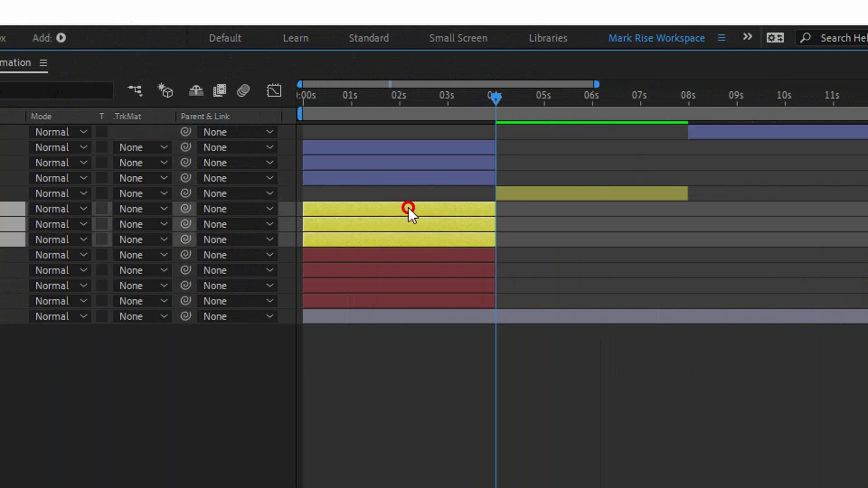
{"action": "left_click_drag", "start_coordinate": [409, 207], "coordinate": [593, 210]}
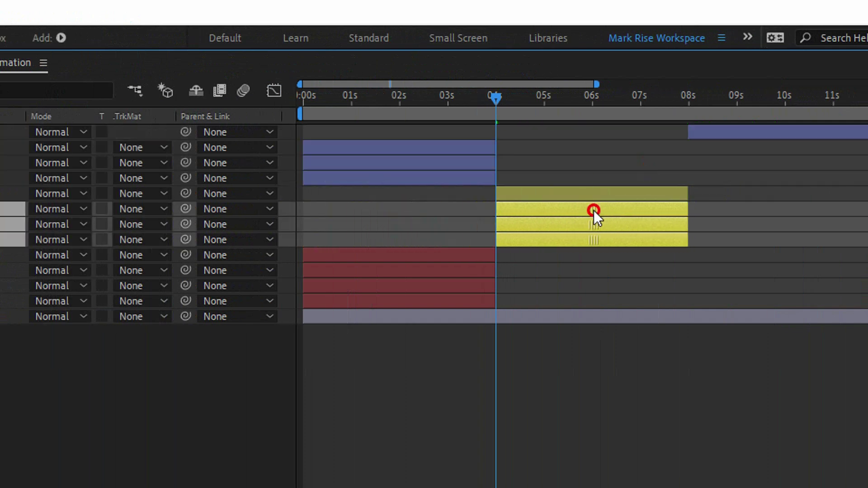
{"action": "left_click", "coordinate": [407, 148]}
{"action": "left_click", "coordinate": [386, 177], "text": "shift"}
{"action": "left_click_drag", "start_coordinate": [342, 147], "coordinate": [688, 169]}
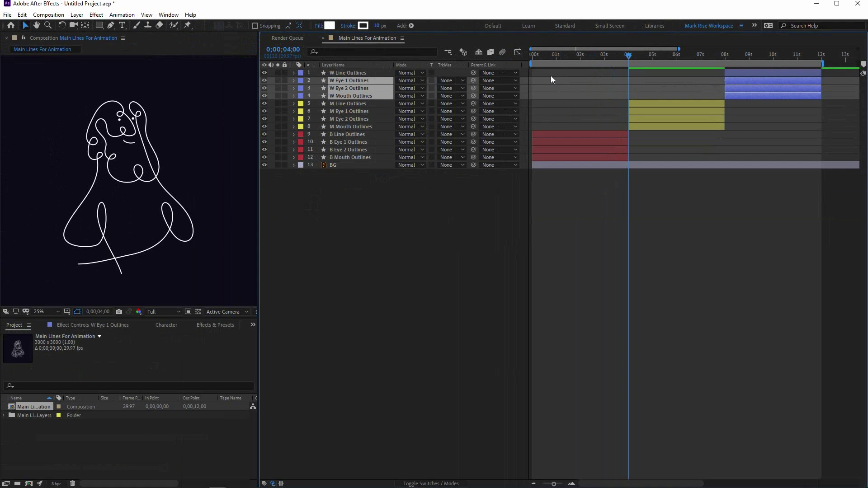
{"action": "left_click", "coordinate": [534, 54]}
Step: Add Trim Paths to B Line Outlines and reveal its Start, End and Offset values
{"action": "left_click", "coordinate": [346, 135]}
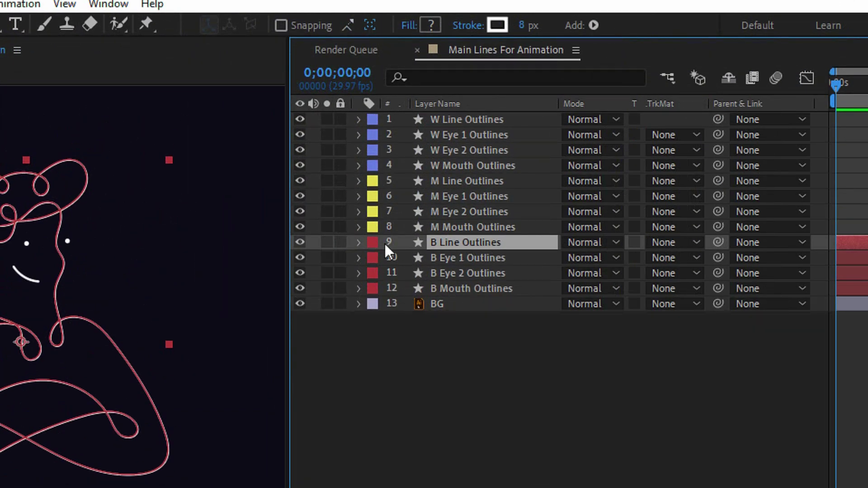
{"action": "left_click", "coordinate": [358, 242]}
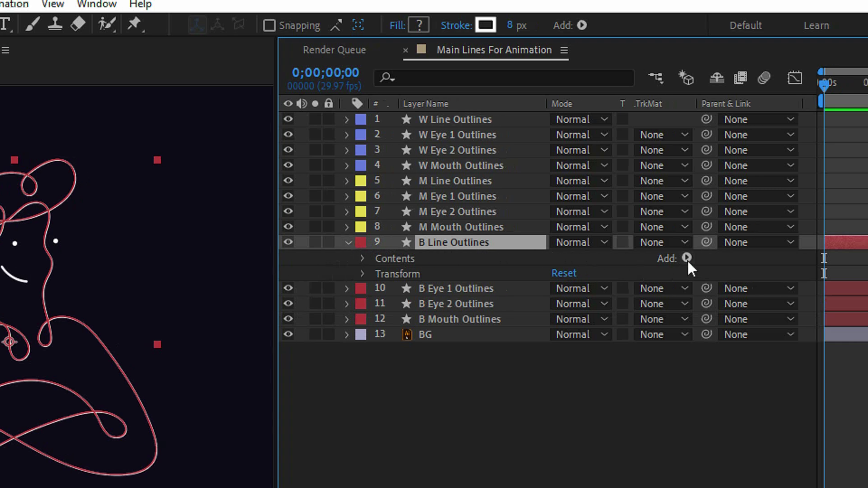
{"action": "left_click", "coordinate": [699, 259]}
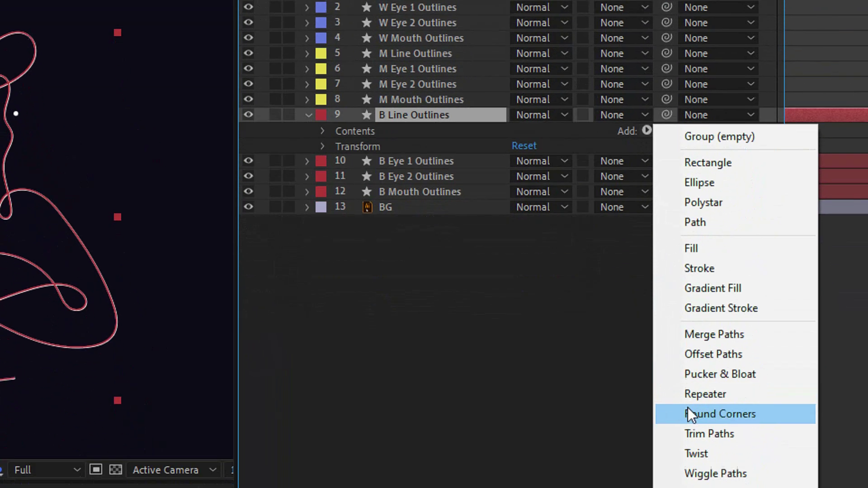
{"action": "left_click", "coordinate": [687, 368]}
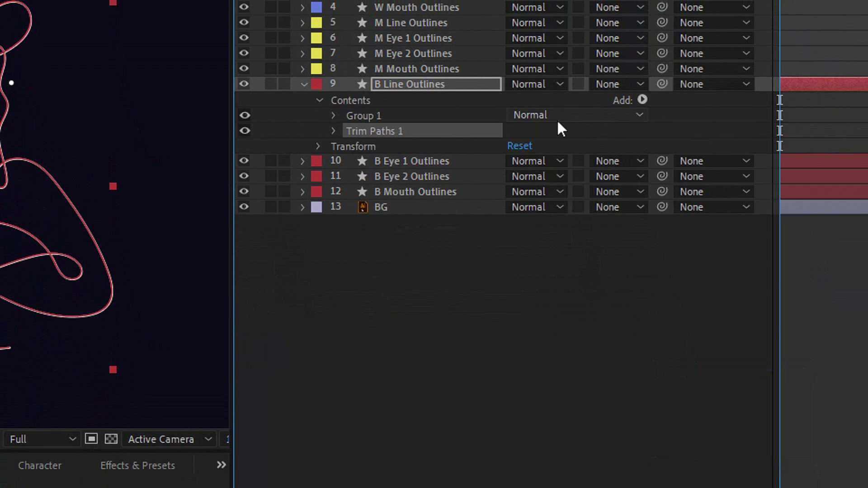
{"action": "left_click", "coordinate": [333, 133]}
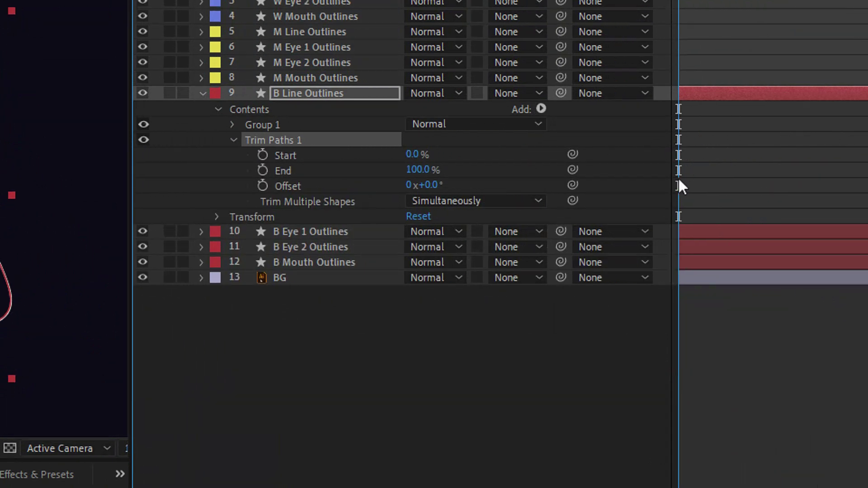
Step: Keyframe Trim Paths Start and End at 0 s, with End set to 0%
{"action": "left_click", "coordinate": [262, 155]}
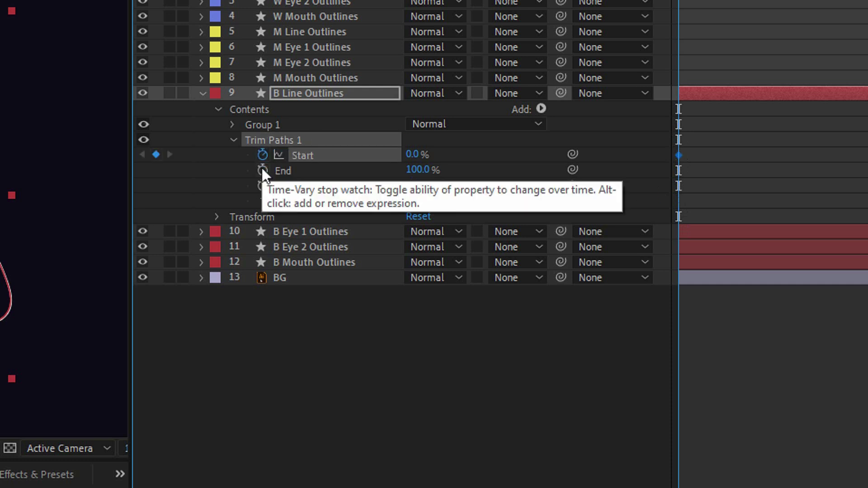
{"action": "left_click", "coordinate": [261, 171]}
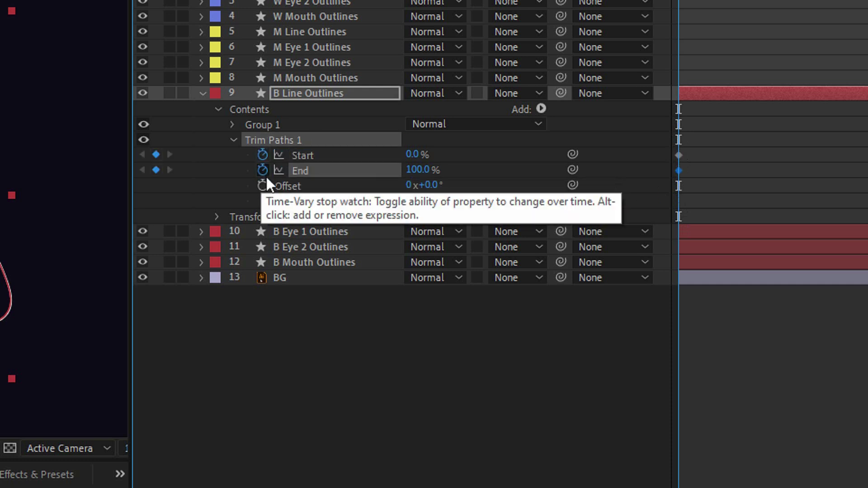
{"action": "left_click", "coordinate": [414, 171]}
{"action": "type", "text": "0"}
{"action": "key", "text": "Return"}
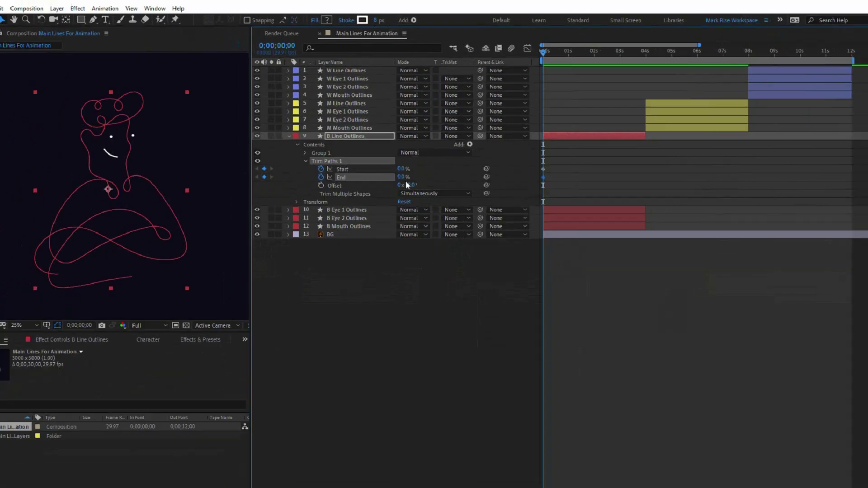
{"action": "left_click", "coordinate": [339, 259]}
Step: At 4 s set Start and End to 100%, then select both Start keyframes
{"action": "left_click", "coordinate": [645, 54]}
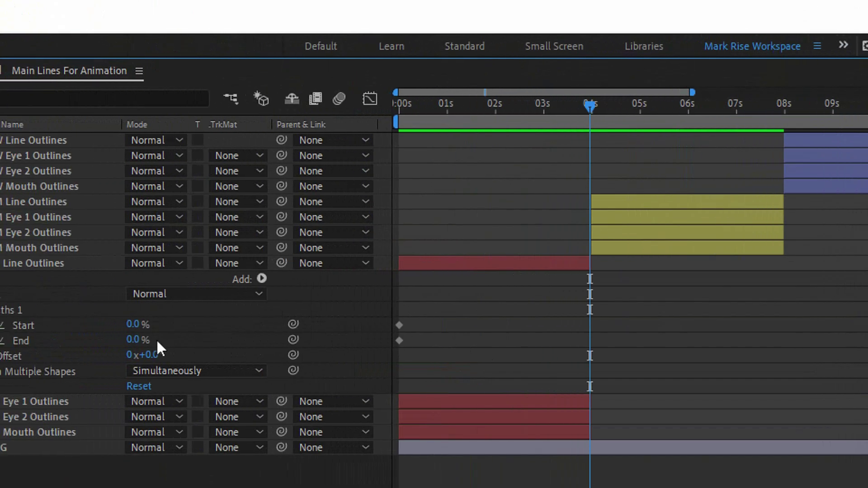
{"action": "left_click", "coordinate": [134, 325]}
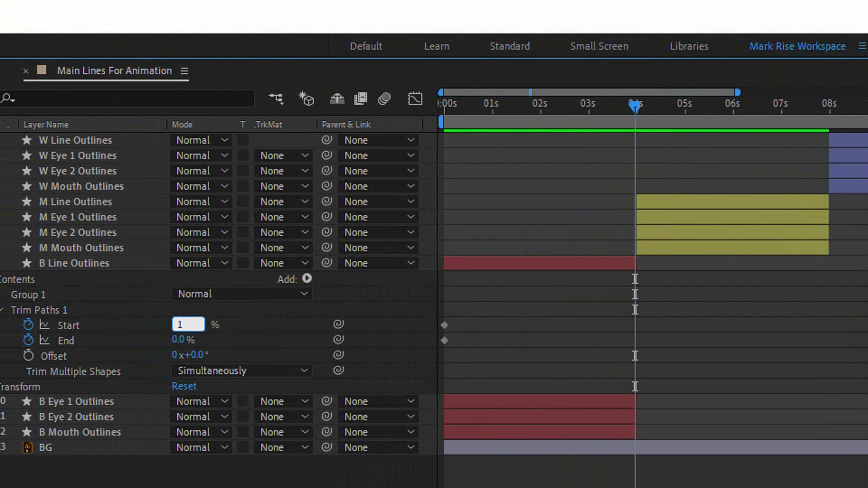
{"action": "type", "text": "100"}
{"action": "left_click", "coordinate": [183, 339]}
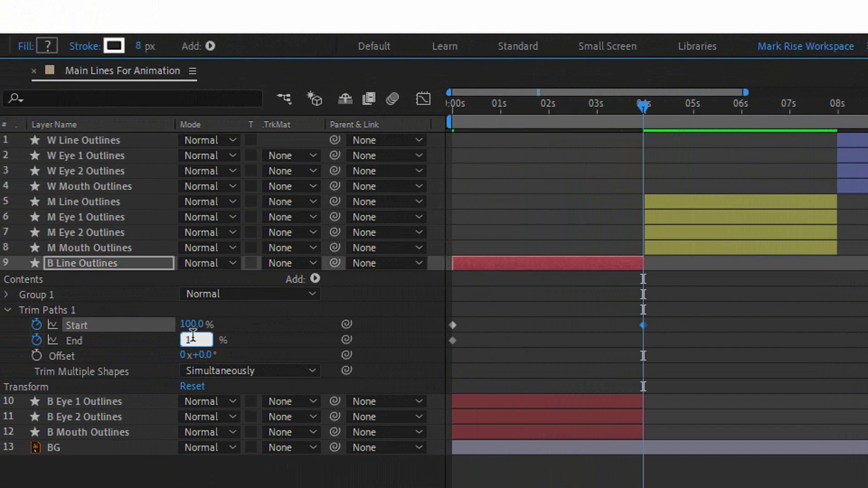
{"action": "type", "text": "100"}
{"action": "key", "text": "Return"}
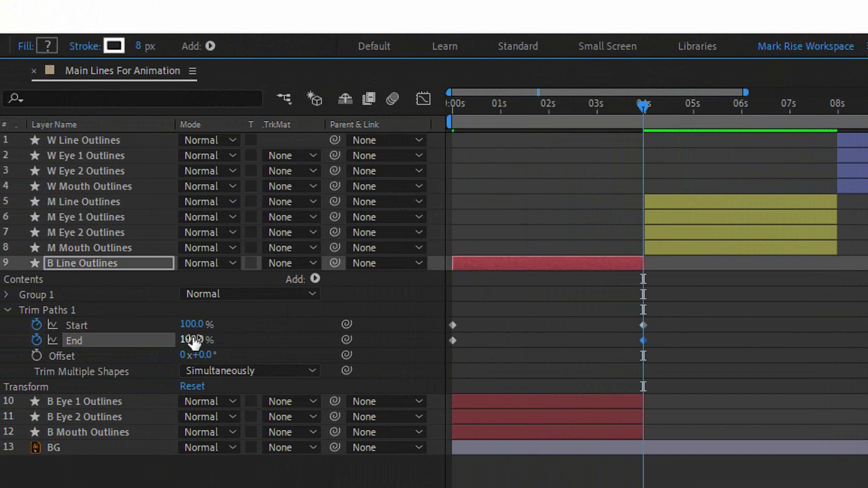
{"action": "left_click_drag", "start_coordinate": [670, 305], "coordinate": [591, 333]}
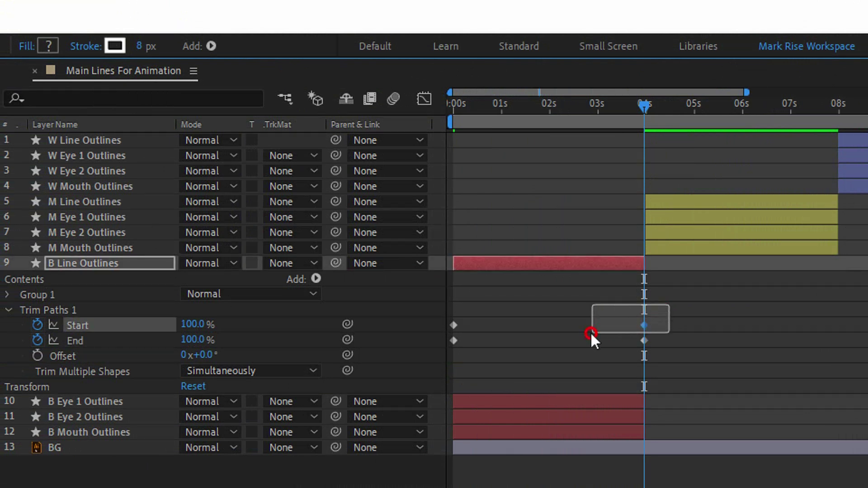
{"action": "left_click_drag", "start_coordinate": [482, 330], "coordinate": [443, 327]}
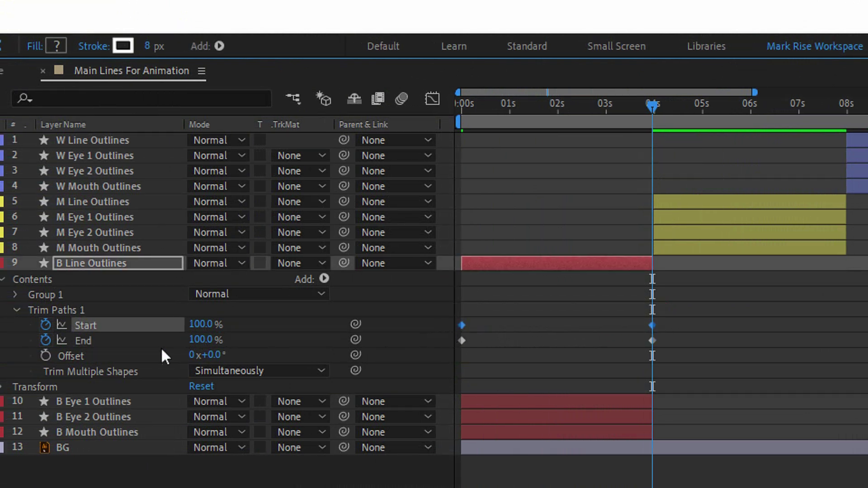
Step: Apply Easy Ease Out to the Start keyframes and scrub to check the line drawing on
{"action": "right_click", "coordinate": [534, 326]}
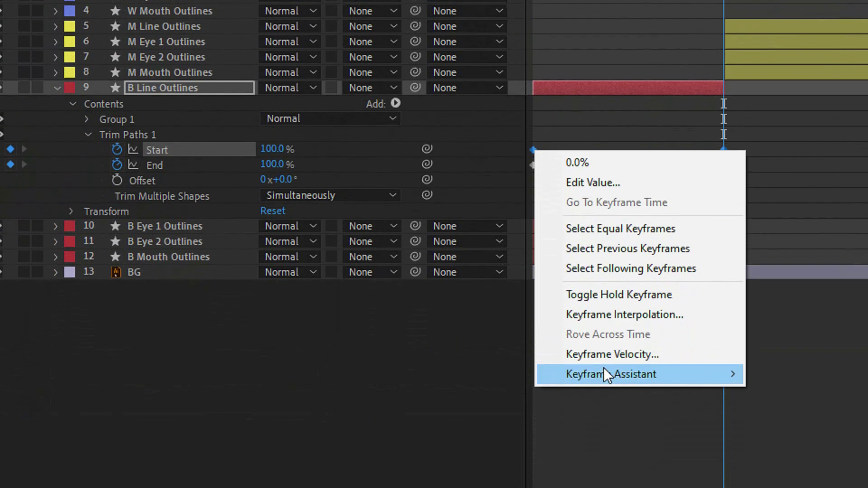
{"action": "mouse_move", "coordinate": [608, 487]}
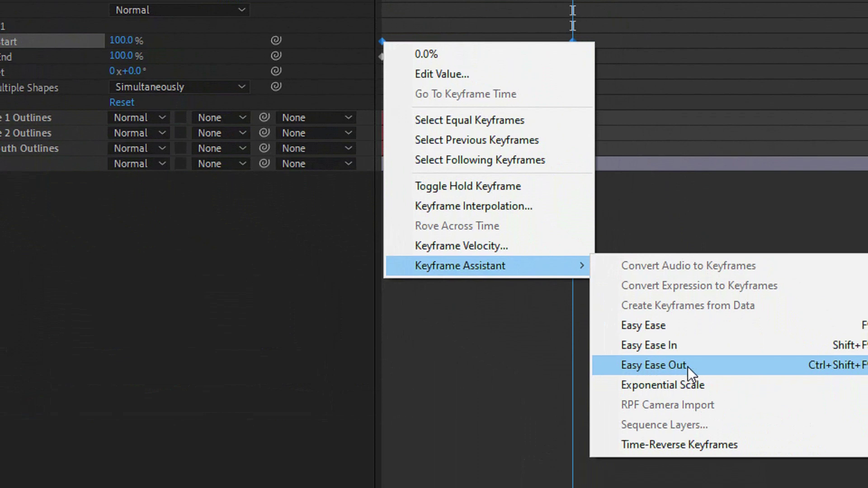
{"action": "left_click", "coordinate": [688, 367]}
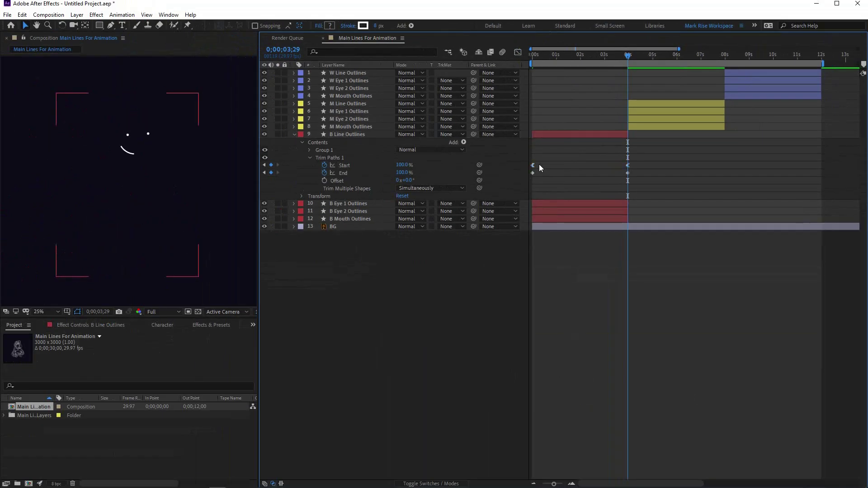
{"action": "left_click", "coordinate": [525, 57]}
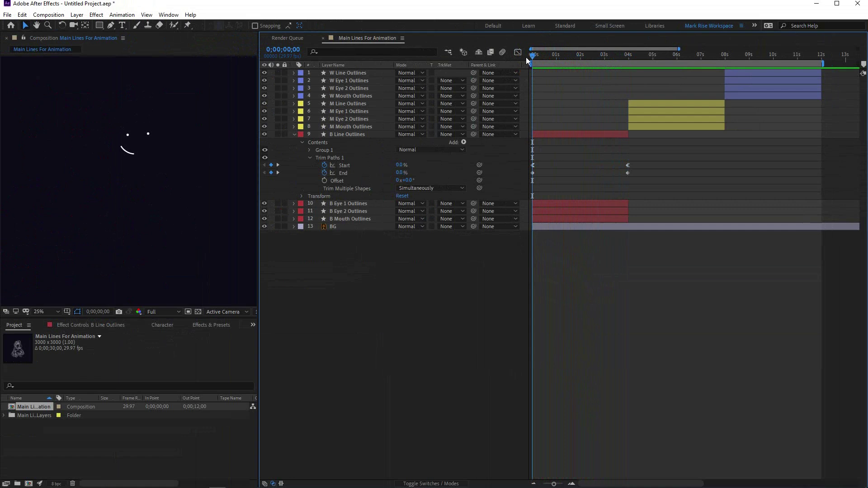
{"action": "left_click_drag", "start_coordinate": [535, 55], "coordinate": [621, 67]}
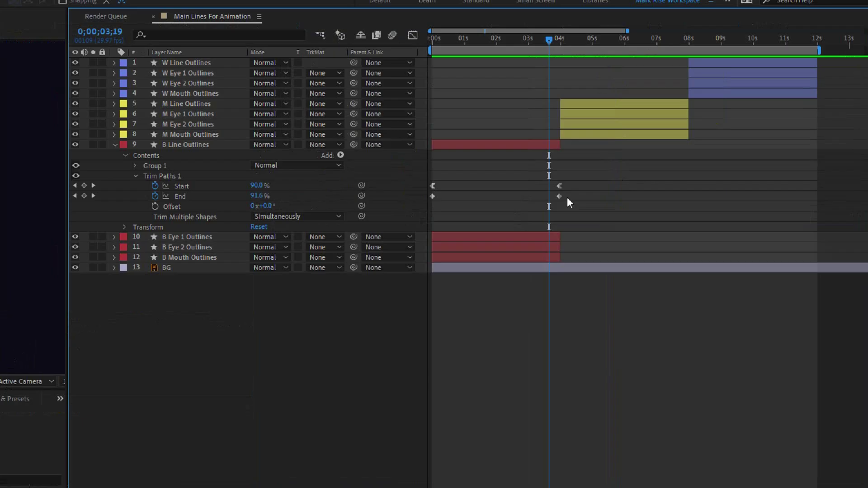
{"action": "left_click", "coordinate": [631, 173]}
Step: Apply Easy Ease In to both End keyframes
{"action": "mouse_move", "coordinate": [426, 244]}
{"action": "left_mouse_down"}
{"action": "mouse_move", "coordinate": [228, 262]}
{"action": "mouse_move", "coordinate": [216, 272]}
{"action": "left_mouse_up"}
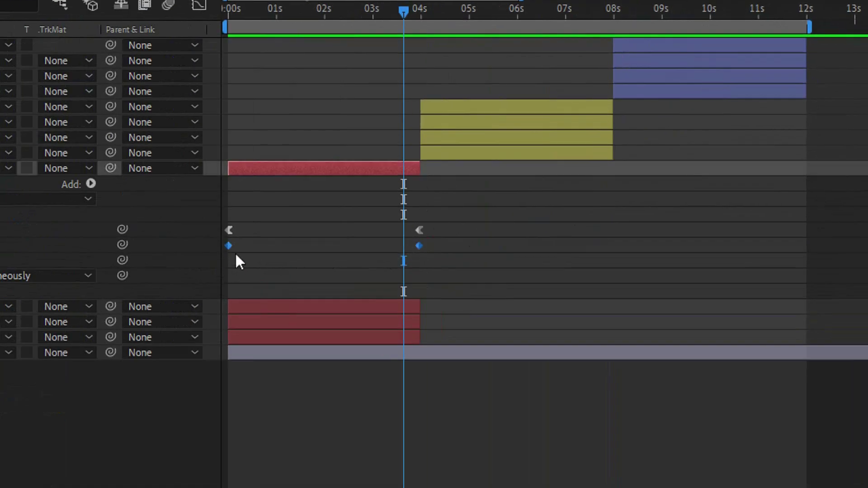
{"action": "right_click", "coordinate": [229, 247]}
{"action": "mouse_move", "coordinate": [301, 471]}
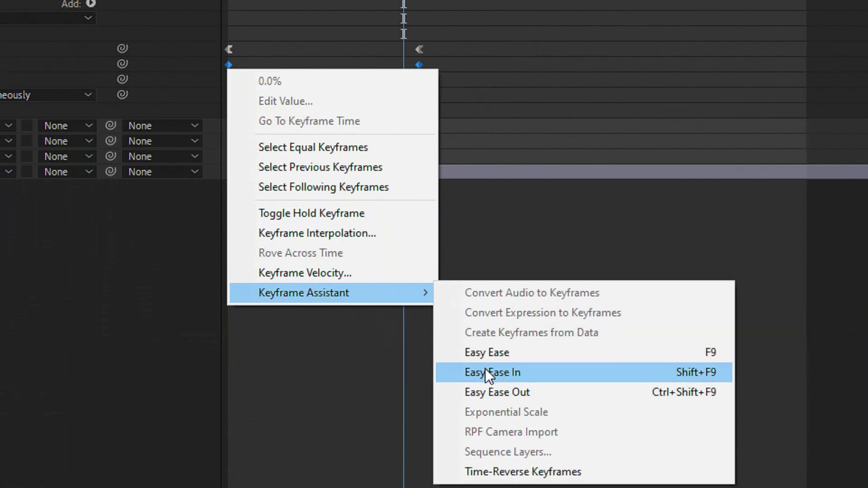
{"action": "left_click", "coordinate": [502, 452]}
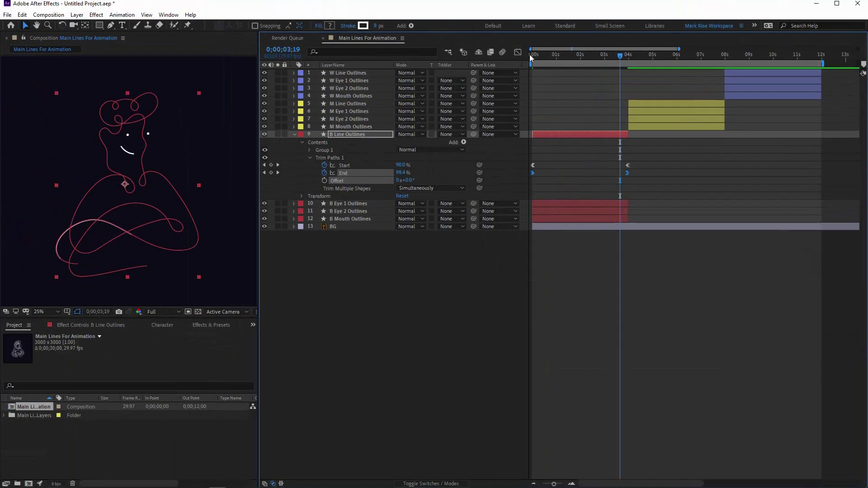
Step: Preview the B line animation from 0 s, then select the Start trim keyframes
{"action": "left_click", "coordinate": [532, 54]}
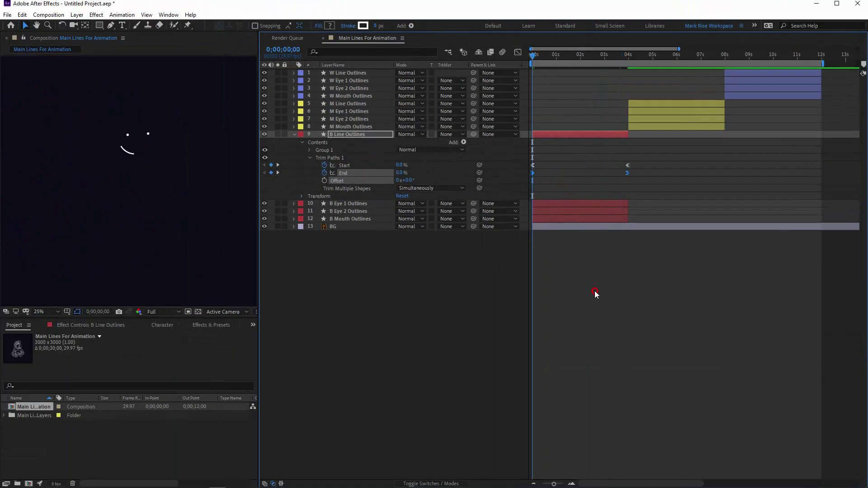
{"action": "left_click", "coordinate": [576, 289]}
{"action": "key", "text": "space"}
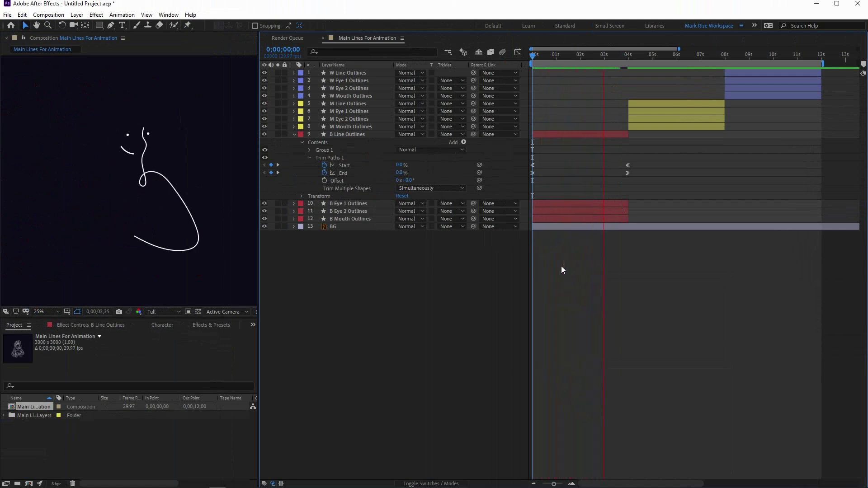
{"action": "key", "text": "space"}
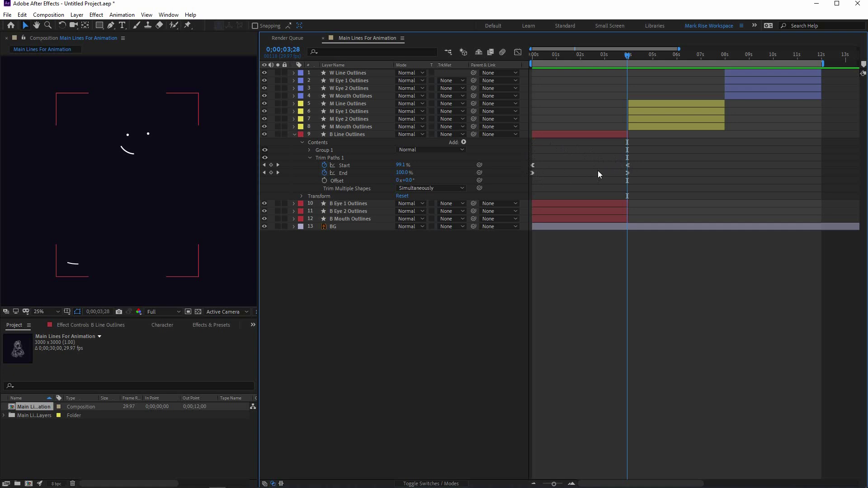
{"action": "left_click_drag", "start_coordinate": [637, 156], "coordinate": [516, 178]}
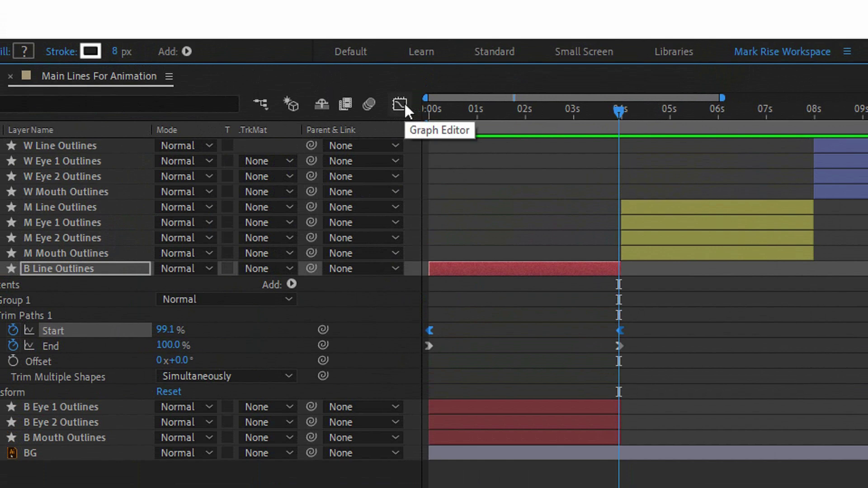
Step: In the Graph Editor, stretch the first Start keyframe's outgoing influence to about 97%
{"action": "left_click", "coordinate": [405, 104]}
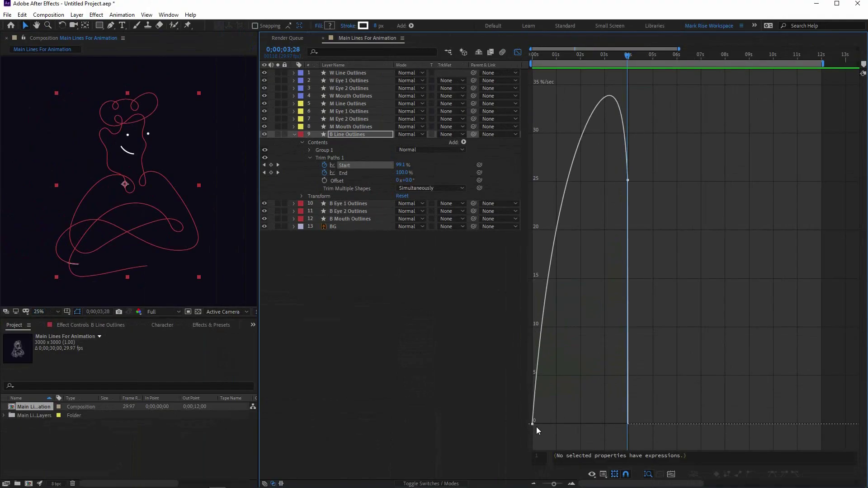
{"action": "left_click", "coordinate": [427, 487]}
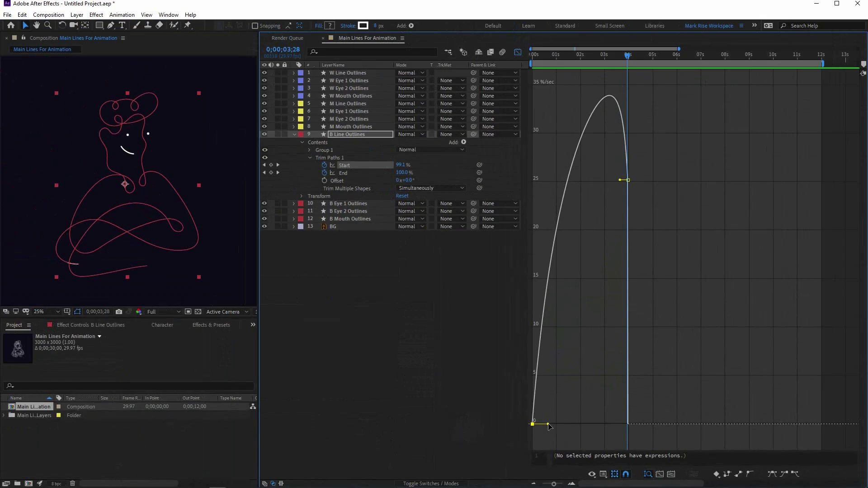
{"action": "left_click_drag", "start_coordinate": [466, 360], "coordinate": [529, 369]}
{"action": "left_click_drag", "start_coordinate": [581, 428], "coordinate": [582, 427]}
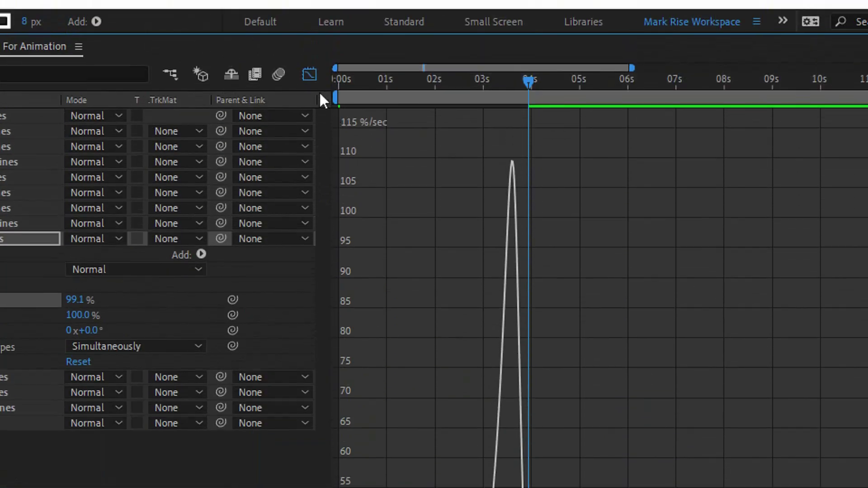
{"action": "left_click", "coordinate": [518, 52]}
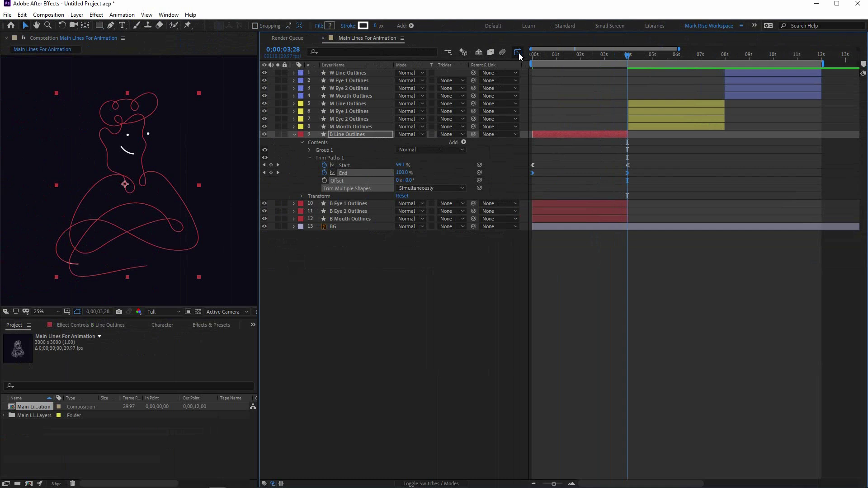
Step: Stretch the last End keyframe's incoming influence to about 99.7%, then close the Graph Editor
{"action": "left_click", "coordinate": [518, 52]}
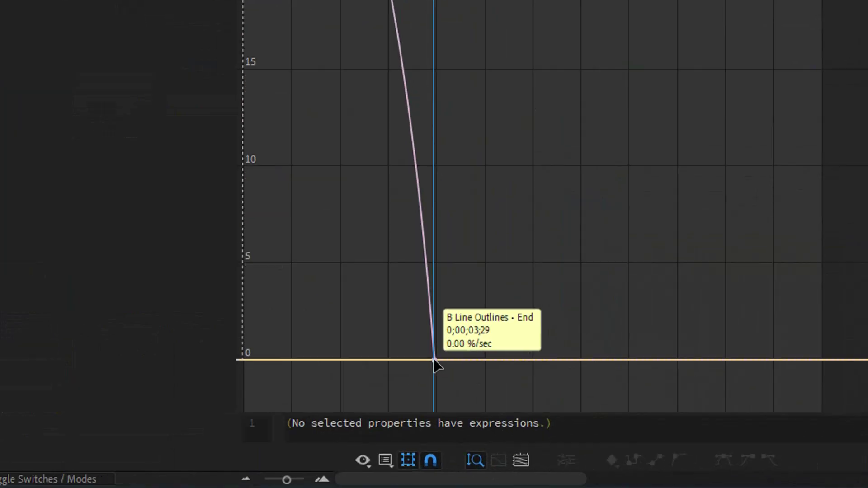
{"action": "left_click", "coordinate": [627, 426]}
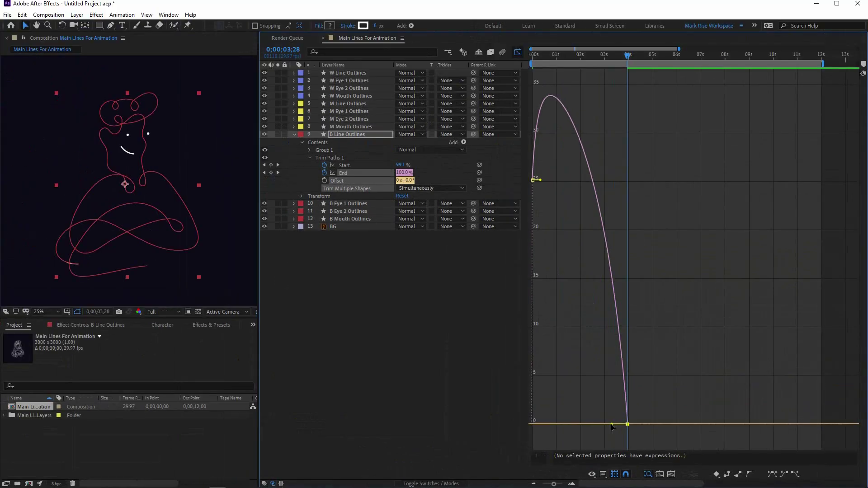
{"action": "left_click_drag", "start_coordinate": [401, 361], "coordinate": [342, 362]}
{"action": "left_click_drag", "start_coordinate": [582, 426], "coordinate": [581, 426]}
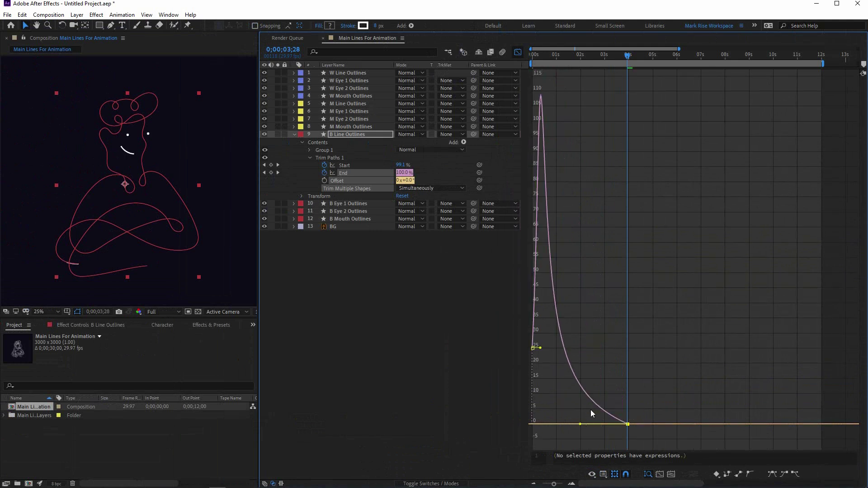
{"action": "left_click", "coordinate": [518, 52]}
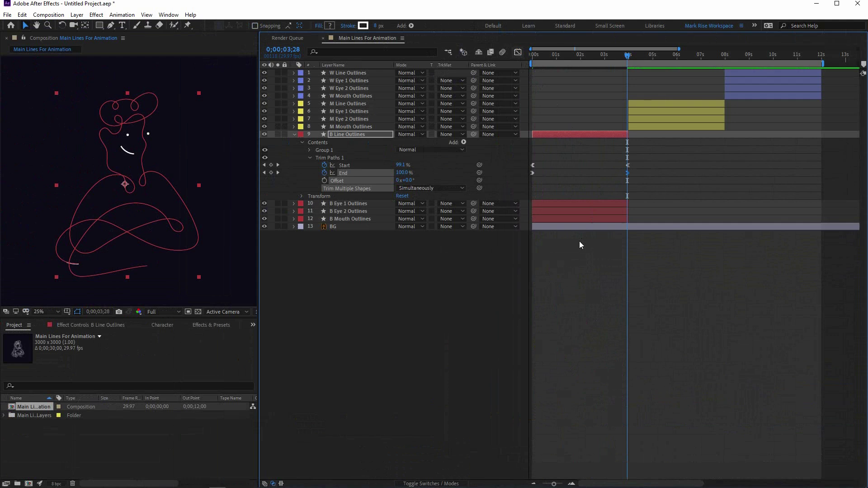
{"action": "left_click", "coordinate": [574, 251]}
{"action": "key", "text": "space"}
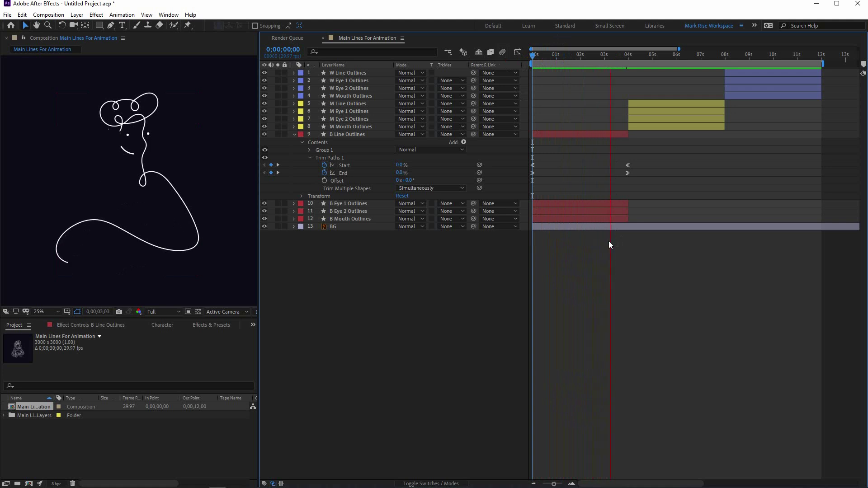
{"action": "key", "text": "space"}
{"action": "left_click", "coordinate": [530, 54]}
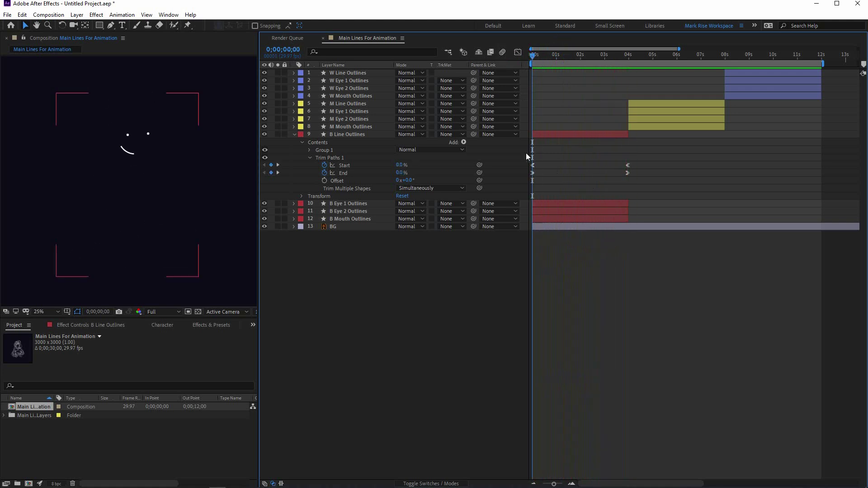
{"action": "left_click_drag", "start_coordinate": [534, 56], "coordinate": [559, 58]}
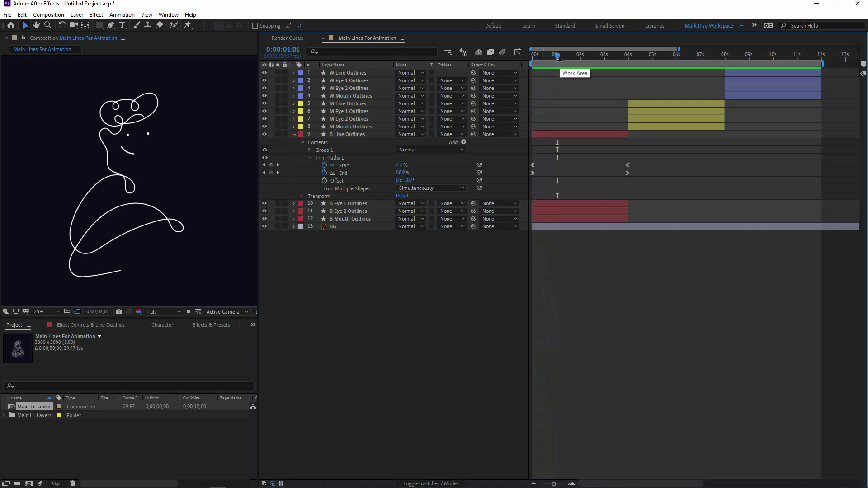
{"action": "key", "text": "Page_Down"}
{"action": "key", "text": "Page_Down"}
{"action": "key", "text": "Page_Down"}
{"action": "key", "text": "Page_Down"}
{"action": "key", "text": "Page_Down"}
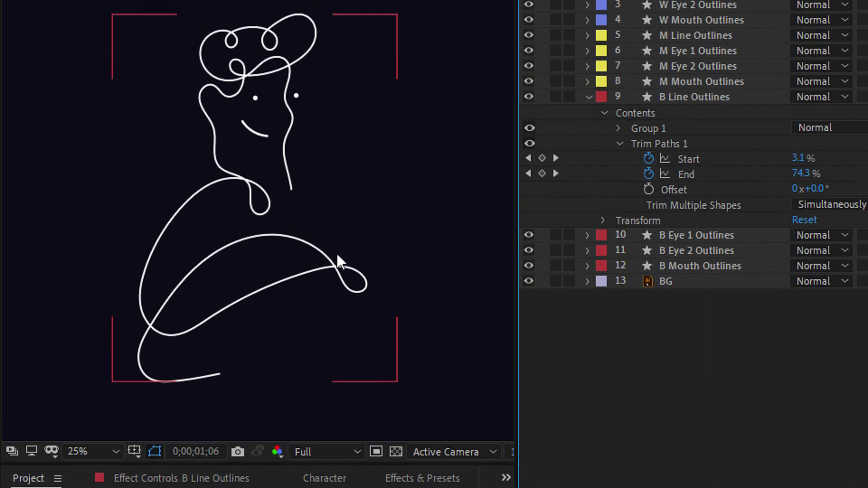
{"action": "key", "text": "Home"}
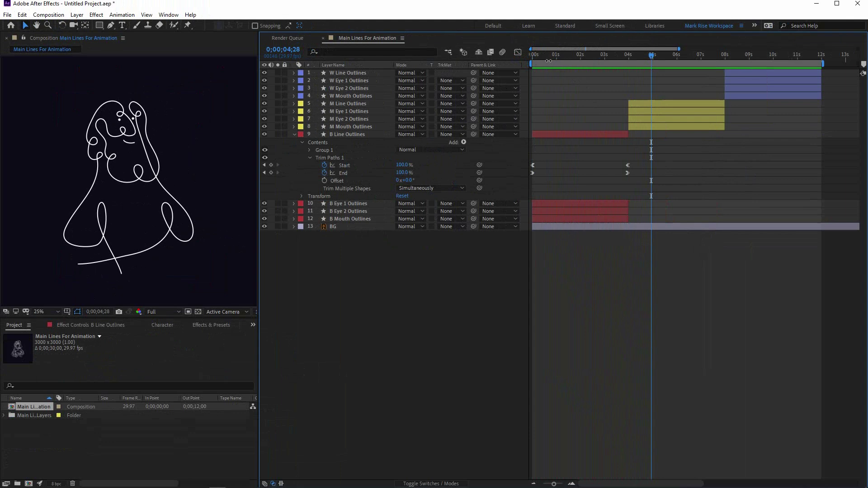
{"action": "key", "text": "space"}
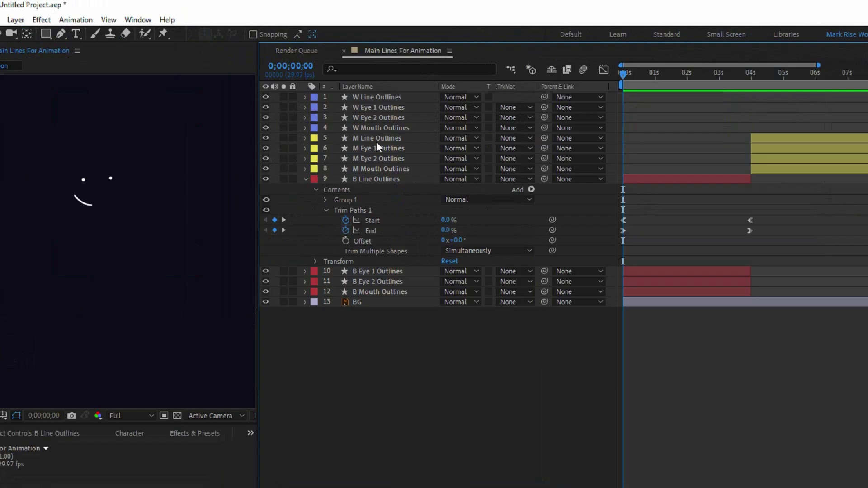
Step: Add Trim Paths to M Line Outlines and apply B's Start/End keyframes to it at 4 s
{"action": "left_click", "coordinate": [345, 105]}
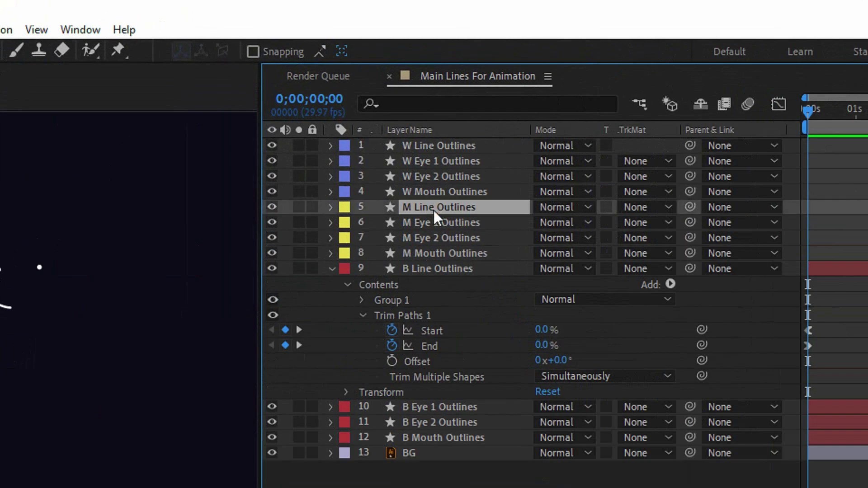
{"action": "left_click", "coordinate": [332, 210]}
{"action": "left_click", "coordinate": [670, 222]}
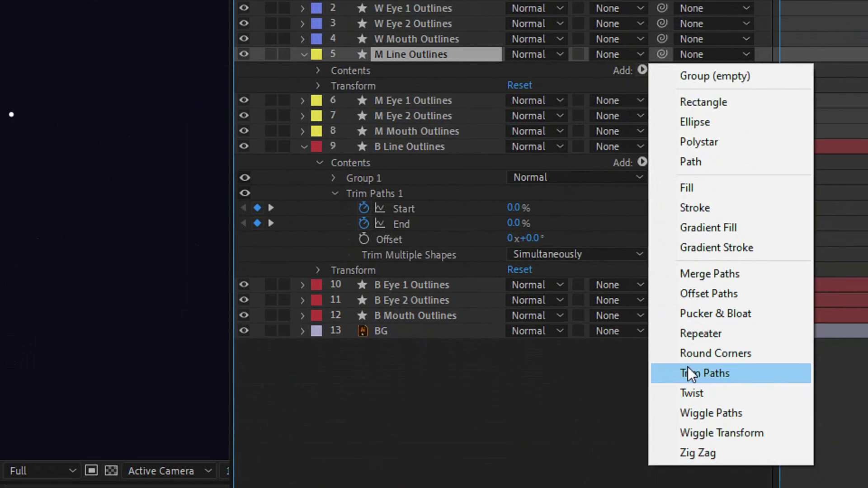
{"action": "left_click", "coordinate": [687, 369]}
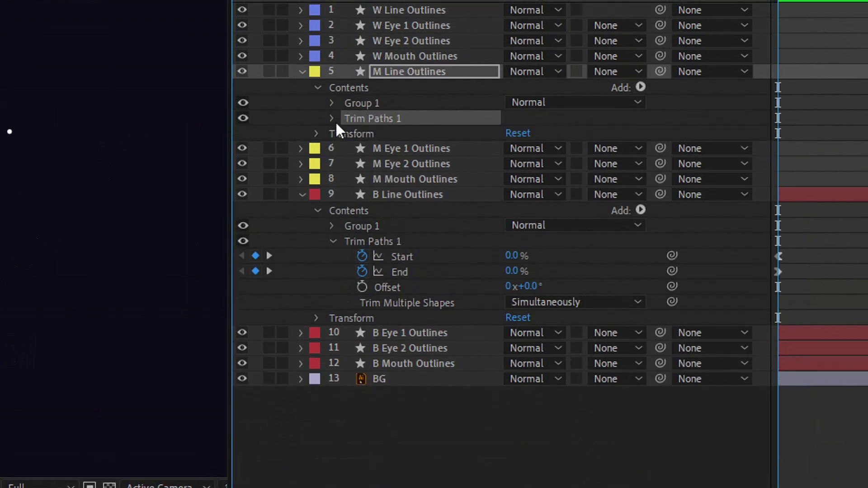
{"action": "left_click", "coordinate": [332, 119]}
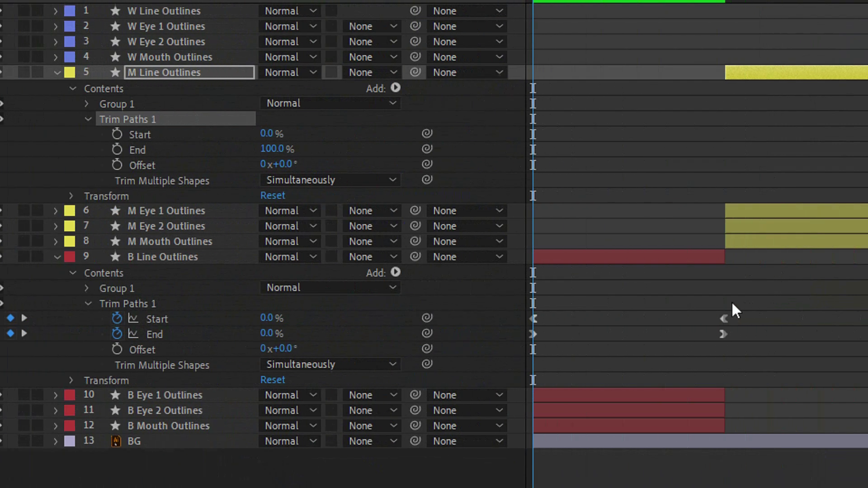
{"action": "left_click_drag", "start_coordinate": [735, 300], "coordinate": [470, 346]}
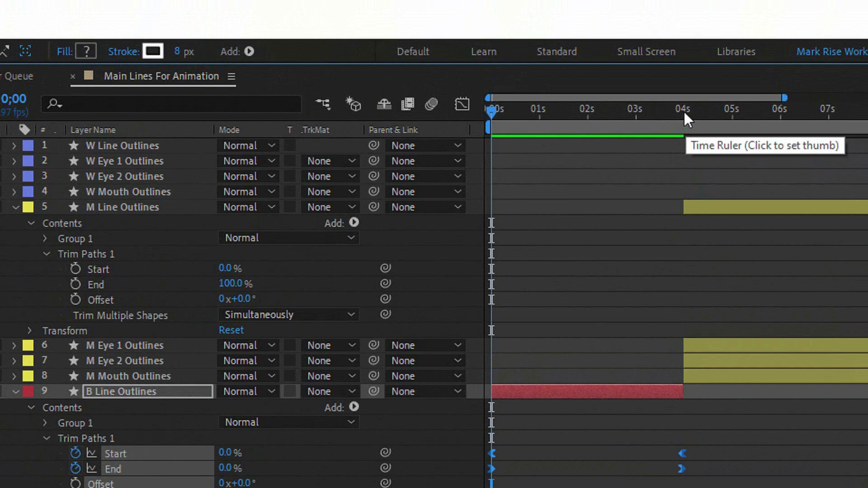
{"action": "left_click", "coordinate": [684, 112]}
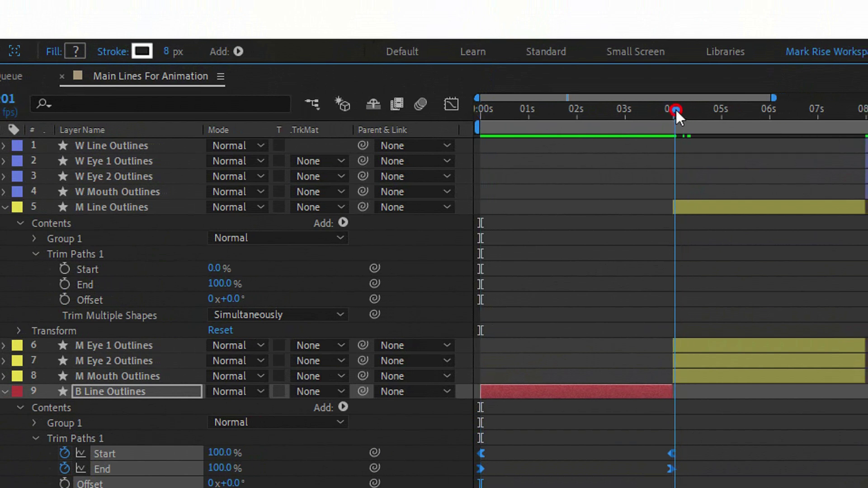
{"action": "left_click_drag", "start_coordinate": [677, 110], "coordinate": [674, 110]}
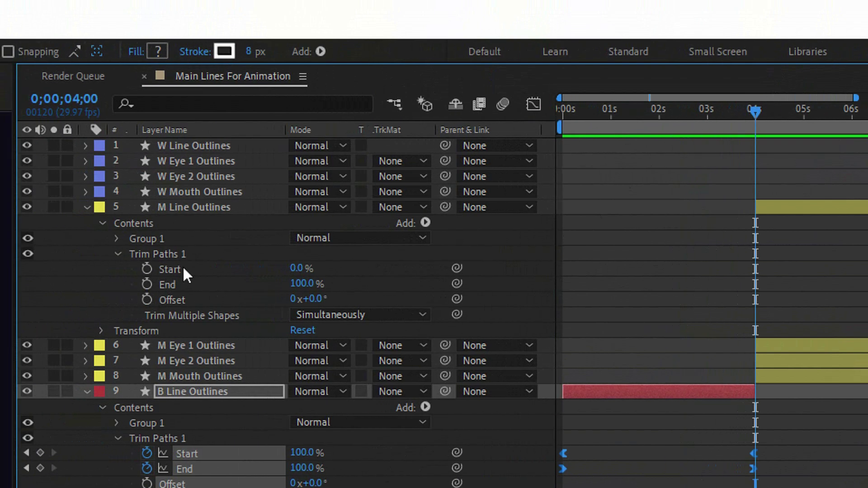
{"action": "left_click", "coordinate": [178, 269]}
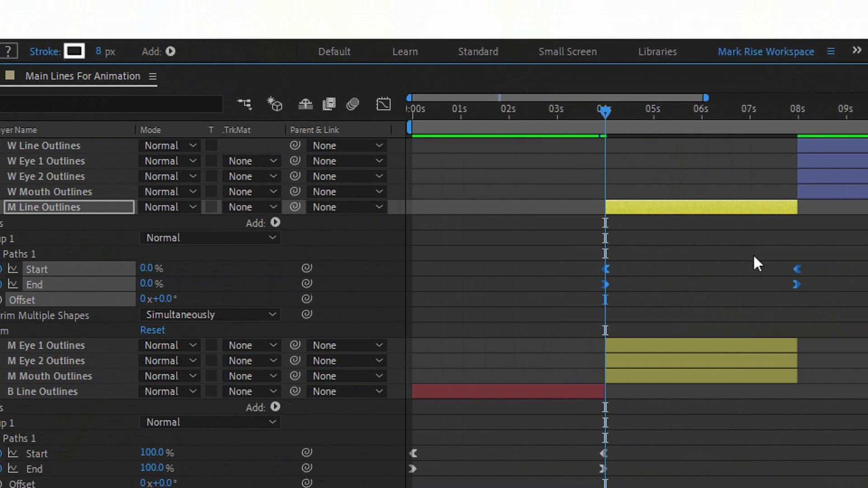
Step: At 8 s, add Trim Paths to W Line Outlines and target its Start property for the keyframes
{"action": "left_click", "coordinate": [683, 112]}
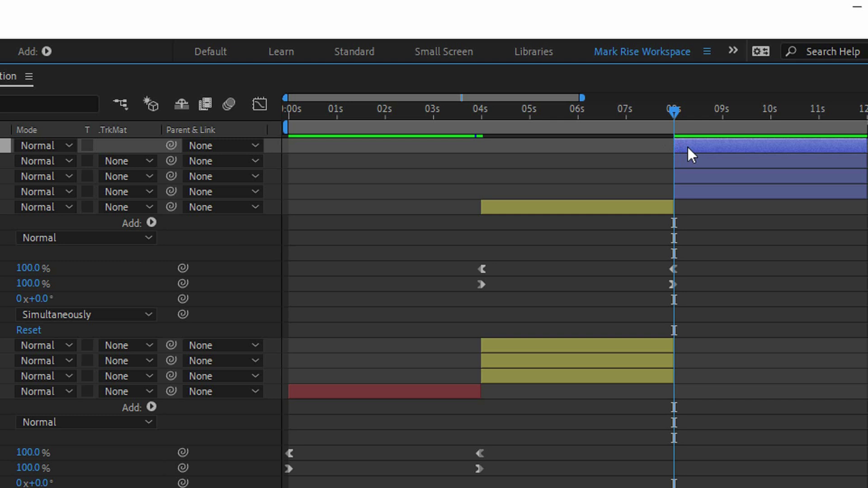
{"action": "left_click", "coordinate": [183, 142]}
{"action": "left_click", "coordinate": [525, 161]}
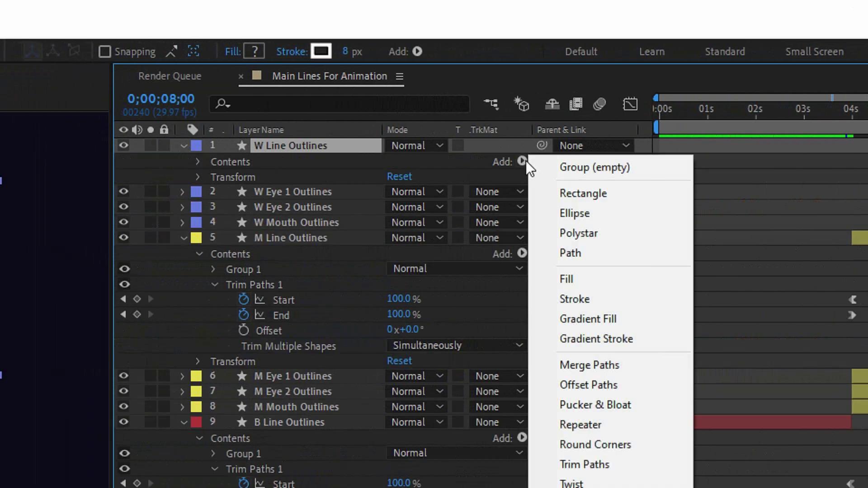
{"action": "left_click", "coordinate": [585, 468]}
{"action": "left_click", "coordinate": [452, 208]}
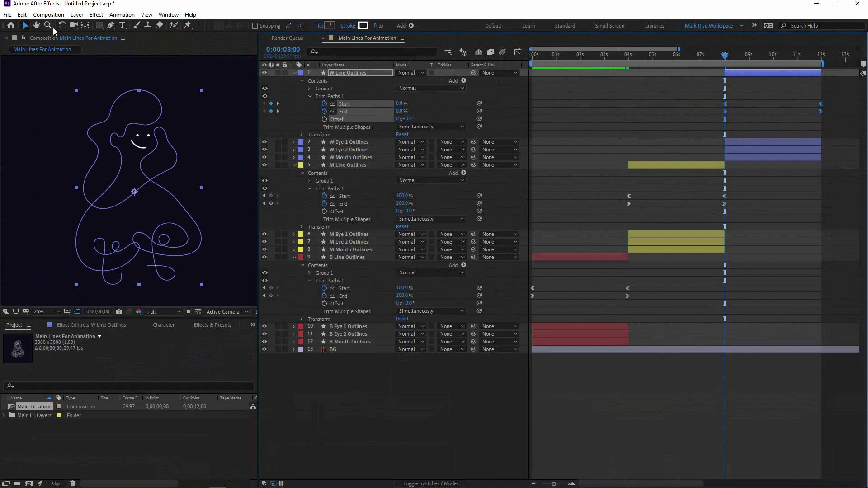
Step: Set the composition's width and height to 2000 px and return the playhead to 0
{"action": "left_click", "coordinate": [52, 18]}
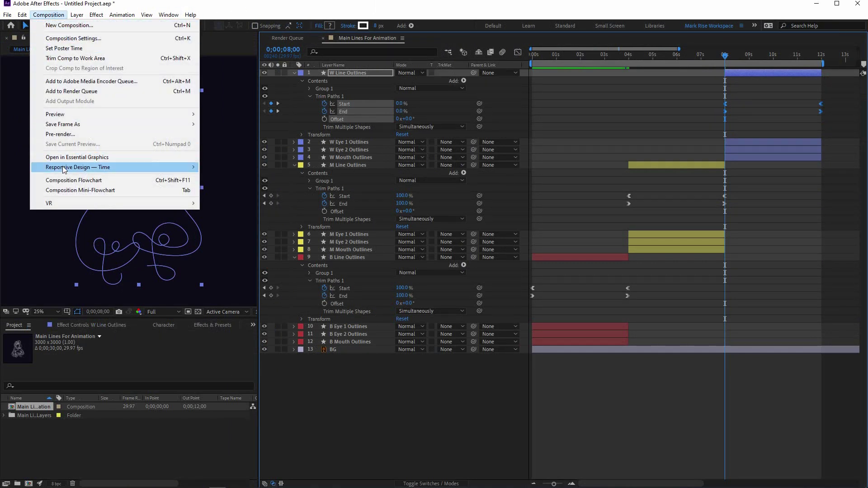
{"action": "left_click", "coordinate": [73, 39]}
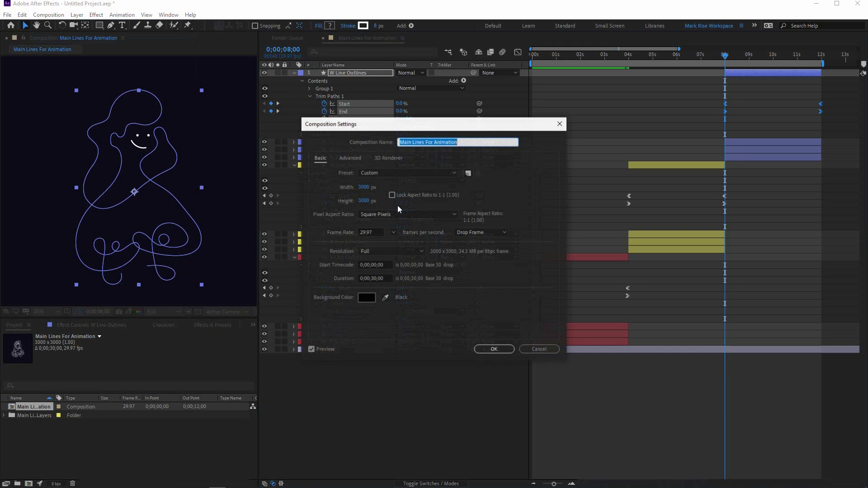
{"action": "left_click", "coordinate": [363, 187]}
{"action": "type", "text": "2000"}
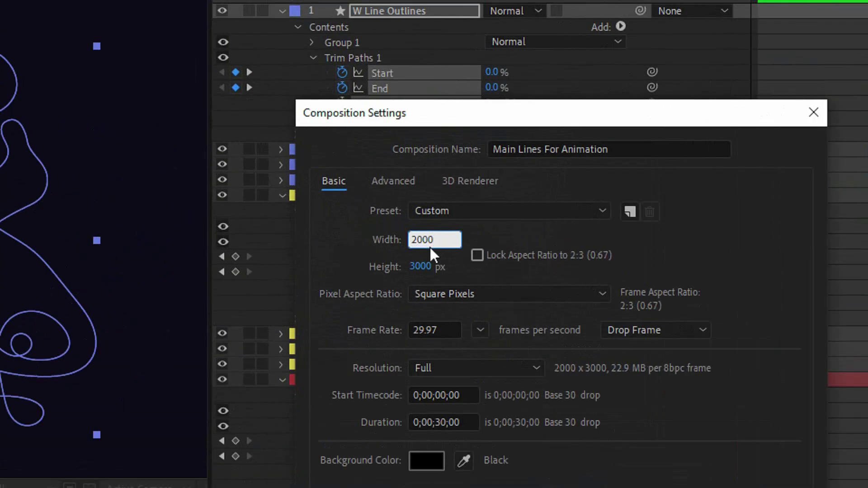
{"action": "key", "text": "Tab"}
{"action": "type", "text": "2000"}
{"action": "key", "text": "Return"}
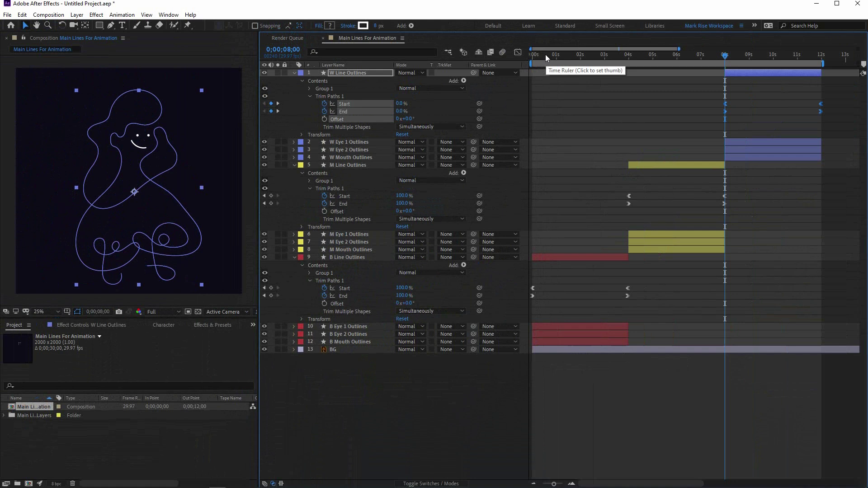
{"action": "left_click_drag", "start_coordinate": [546, 54], "coordinate": [534, 117]}
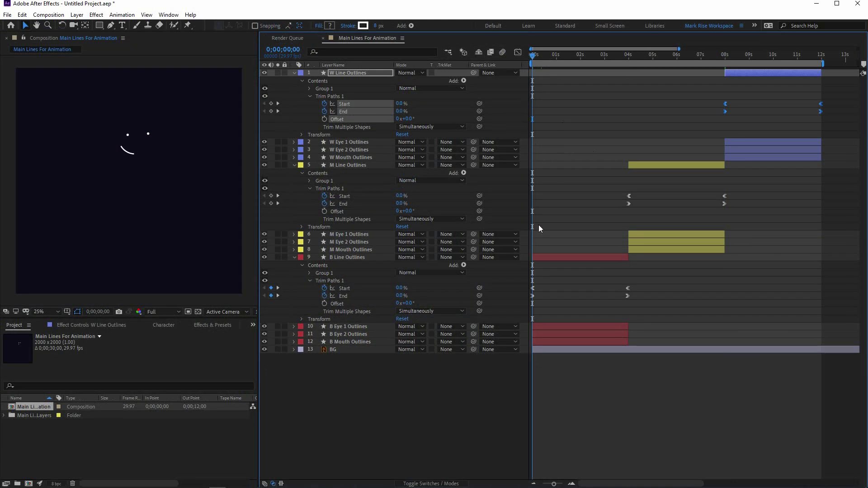
Step: Preview the B, M and W lines drawing on, then return the playhead to the start
{"action": "key", "text": "space"}
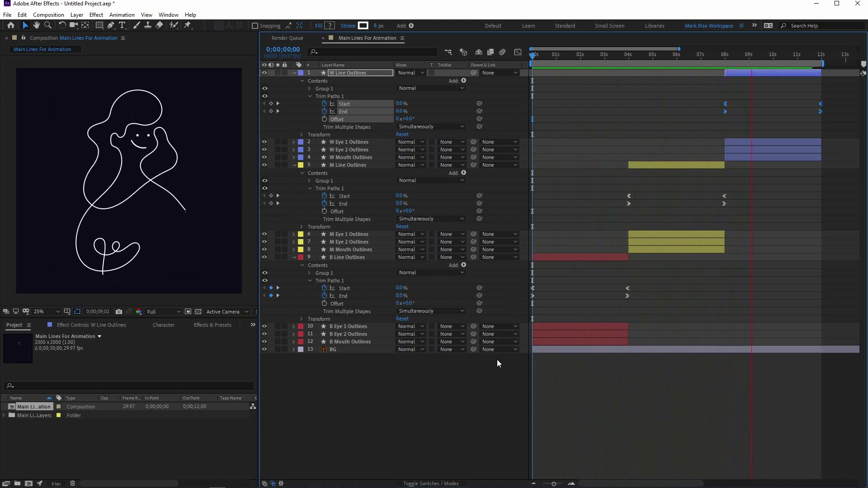
{"action": "key", "text": "space"}
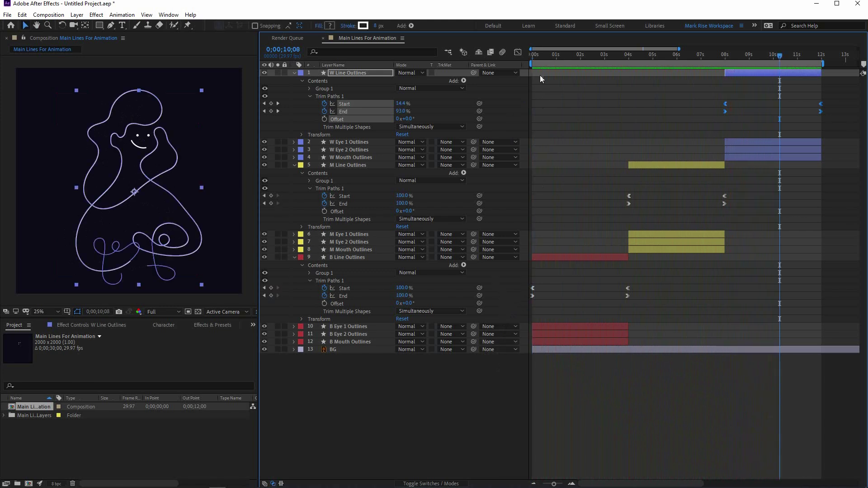
{"action": "left_click_drag", "start_coordinate": [541, 56], "coordinate": [518, 63]}
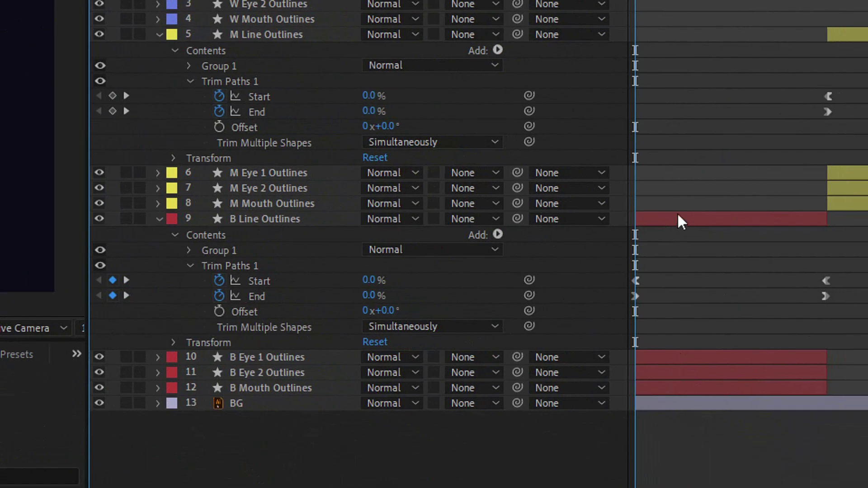
Step: Reveal B Line Outlines' keyframes and add Trim Paths to B Mouth Outlines
{"action": "left_click", "coordinate": [677, 216]}
{"action": "key", "text": "u"}
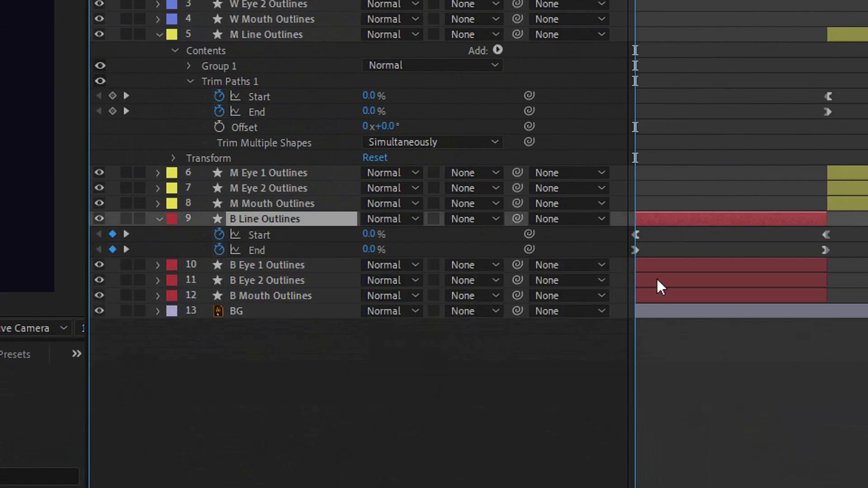
{"action": "left_click", "coordinate": [664, 297]}
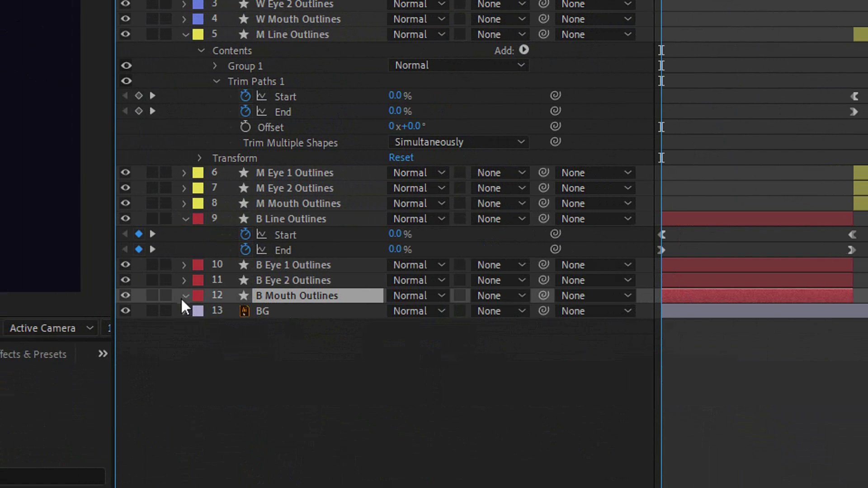
{"action": "left_click", "coordinate": [158, 295]}
{"action": "left_click", "coordinate": [523, 311]}
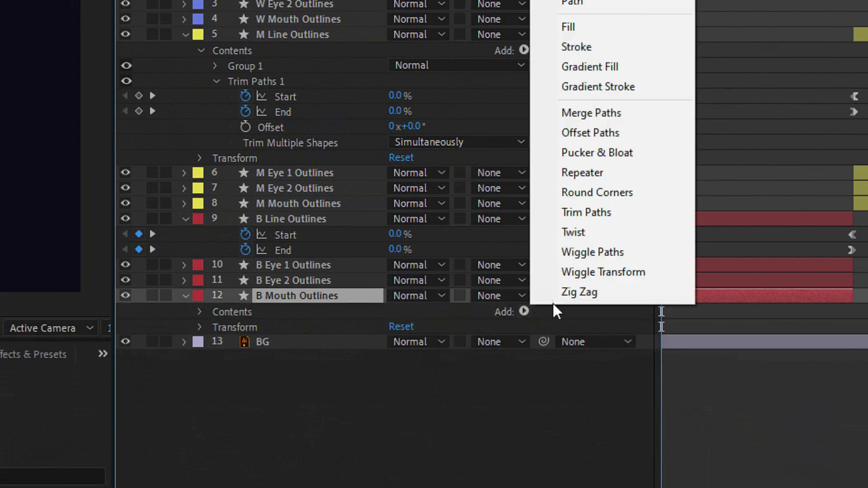
{"action": "left_click", "coordinate": [585, 213]}
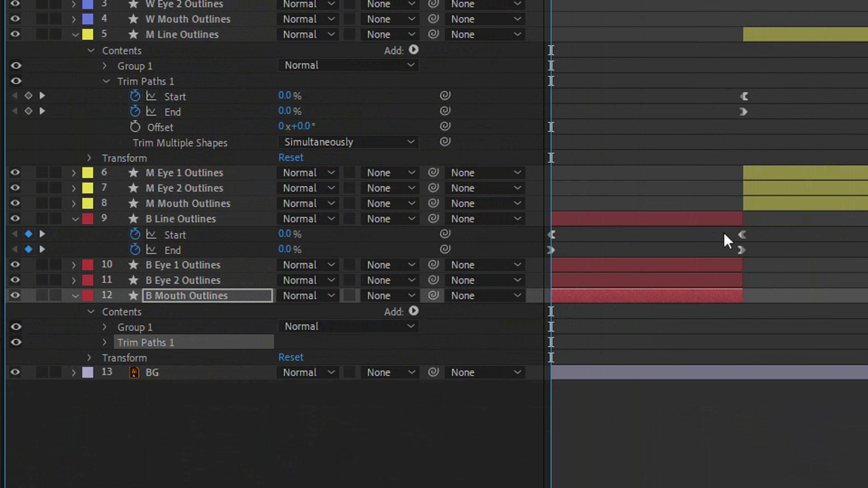
Step: Paste the B line's four Start/End keyframes onto the mouth's Trim Paths Start
{"action": "left_click_drag", "start_coordinate": [752, 233], "coordinate": [506, 273]}
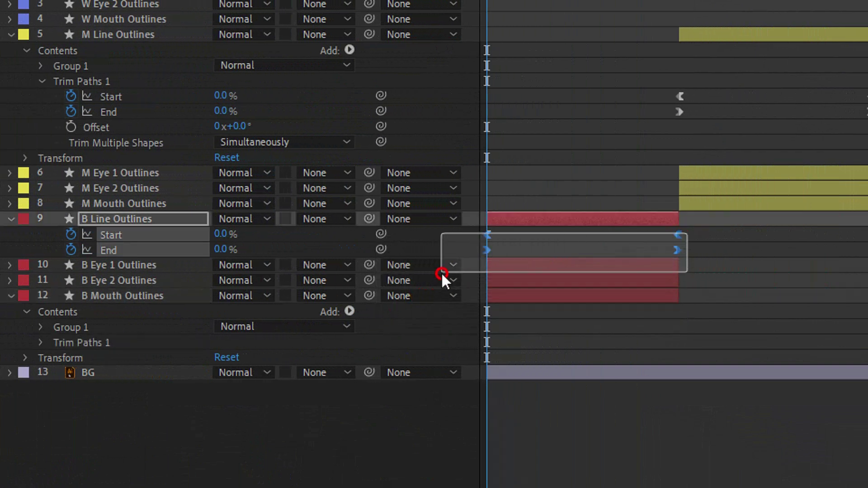
{"action": "left_click_drag", "start_coordinate": [442, 274], "coordinate": [465, 255]}
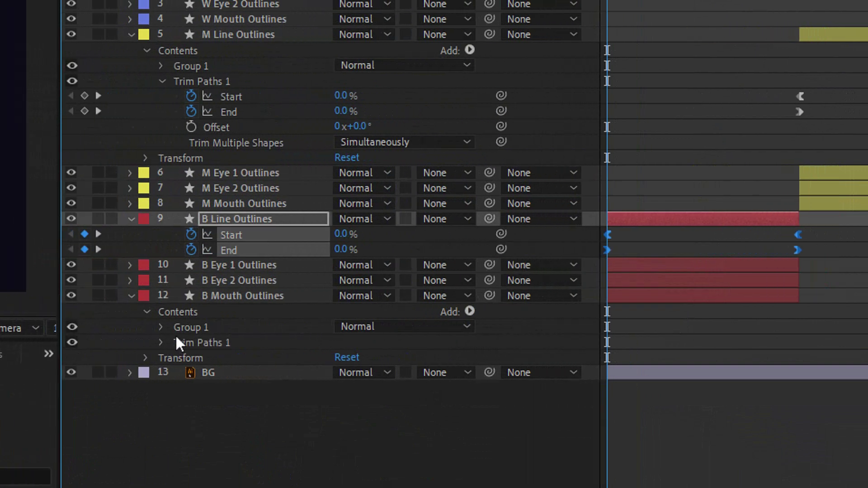
{"action": "left_click", "coordinate": [41, 343]}
{"action": "left_click", "coordinate": [235, 356]}
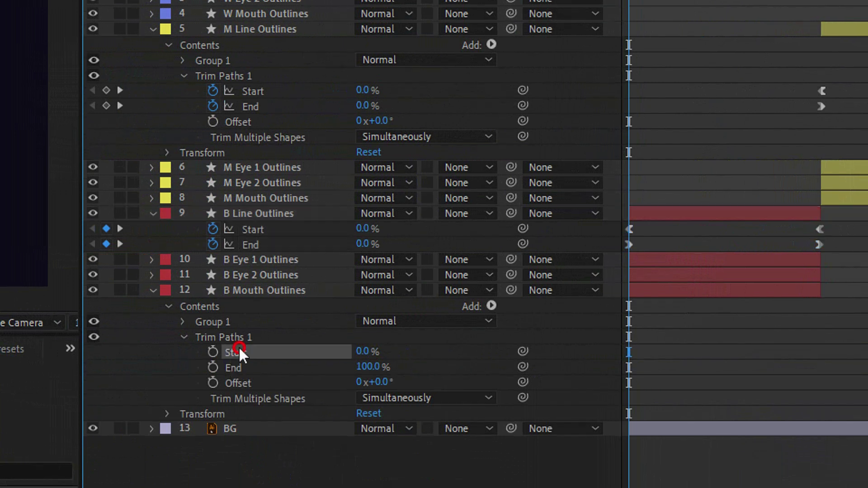
{"action": "key", "text": "ctrl+v"}
{"action": "left_click", "coordinate": [606, 375]}
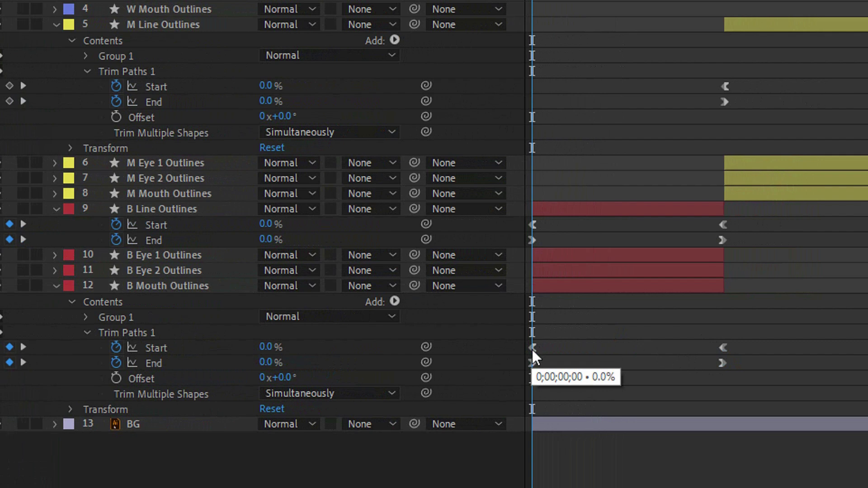
Step: Move the mouth's Start and End keyframes toward mid-animation so it draws on, then erases
{"action": "left_click_drag", "start_coordinate": [533, 348], "coordinate": [568, 349]}
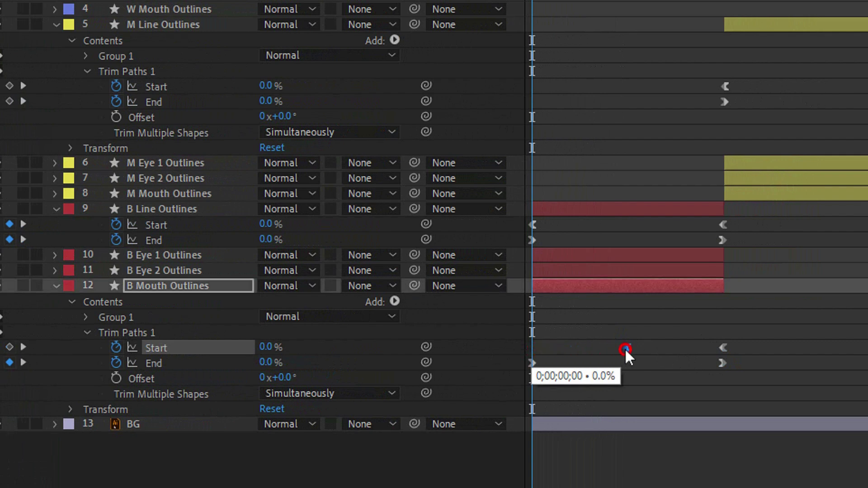
{"action": "left_click_drag", "start_coordinate": [624, 349], "coordinate": [623, 347]}
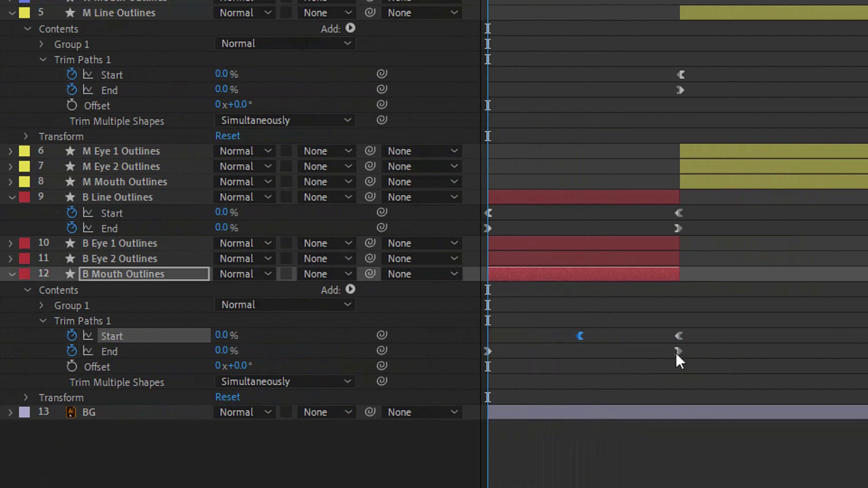
{"action": "left_click", "coordinate": [678, 352]}
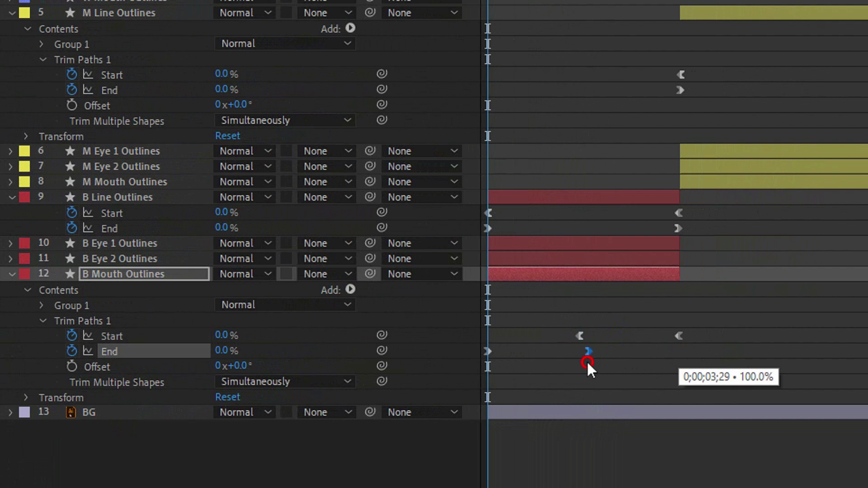
{"action": "left_click_drag", "start_coordinate": [581, 361], "coordinate": [583, 359]}
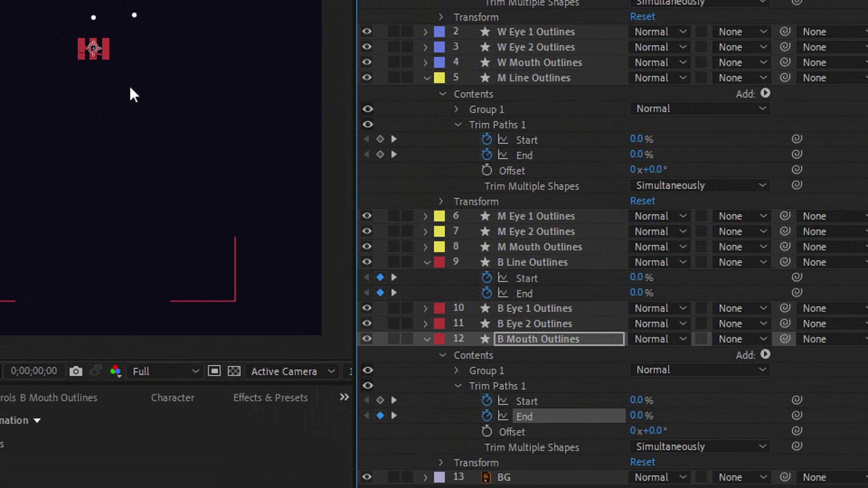
{"action": "key", "text": "space"}
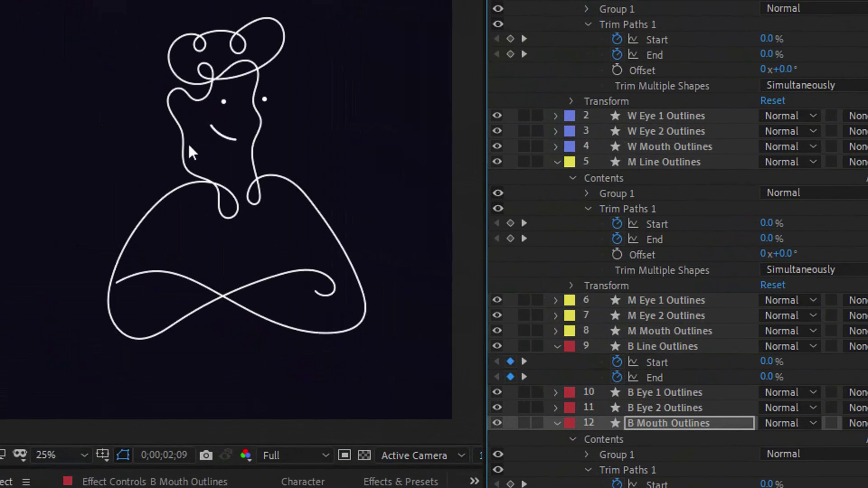
{"action": "key", "text": "space"}
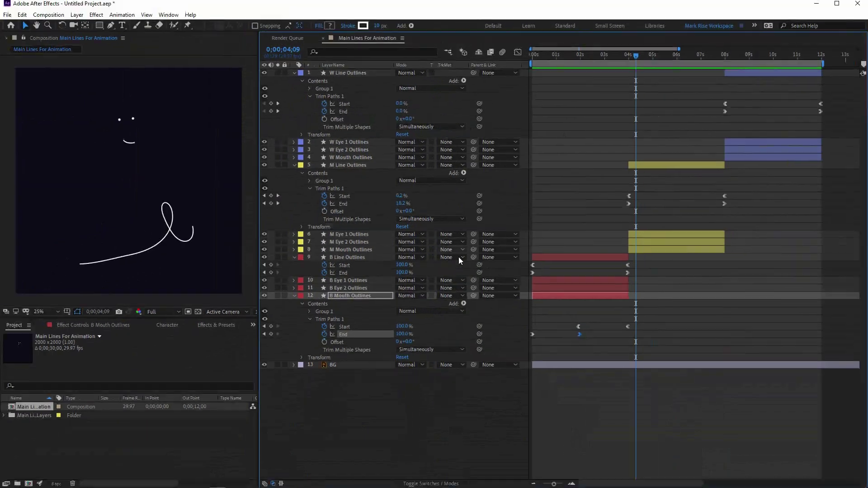
{"action": "left_click", "coordinate": [534, 56]}
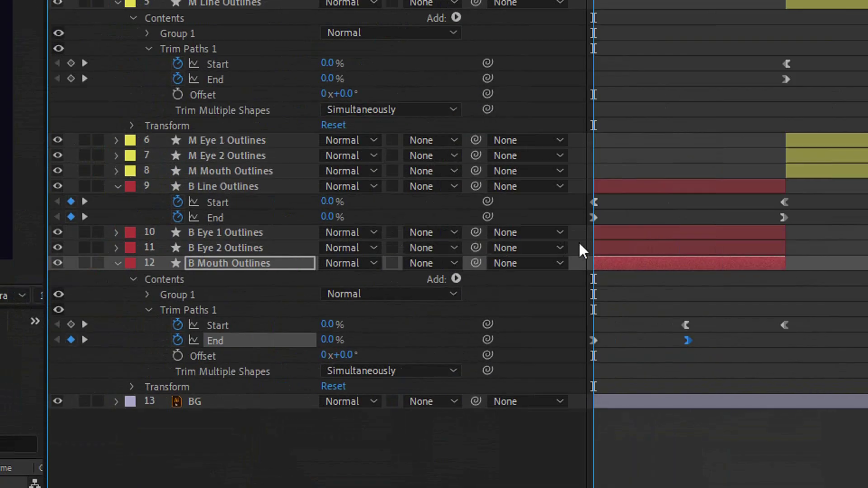
Step: Keyframe both B eyes' Scale at 0% at 0 s and 100% at 1 s
{"action": "left_click_drag", "start_coordinate": [524, 285], "coordinate": [490, 288]}
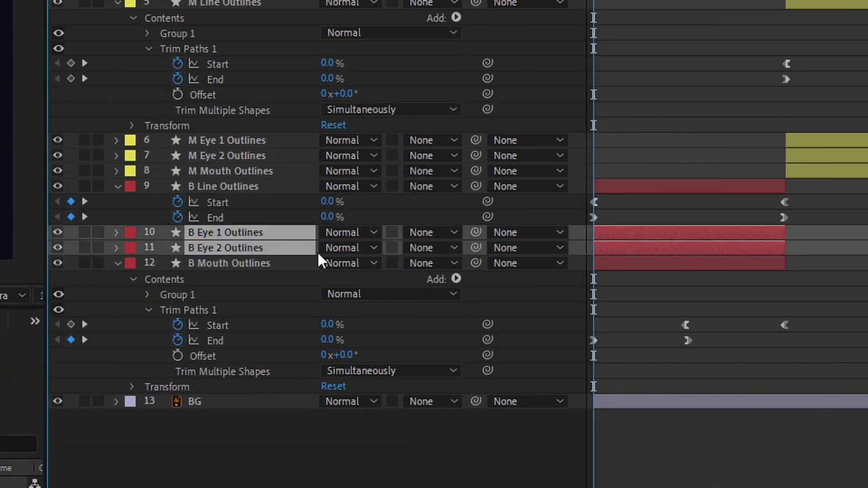
{"action": "key", "text": "s"}
{"action": "key", "text": "alt+shift+s"}
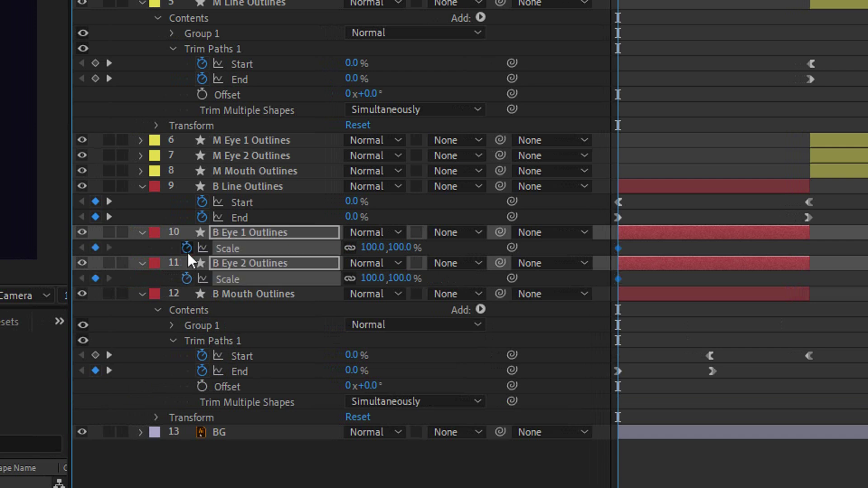
{"action": "left_click", "coordinate": [404, 248]}
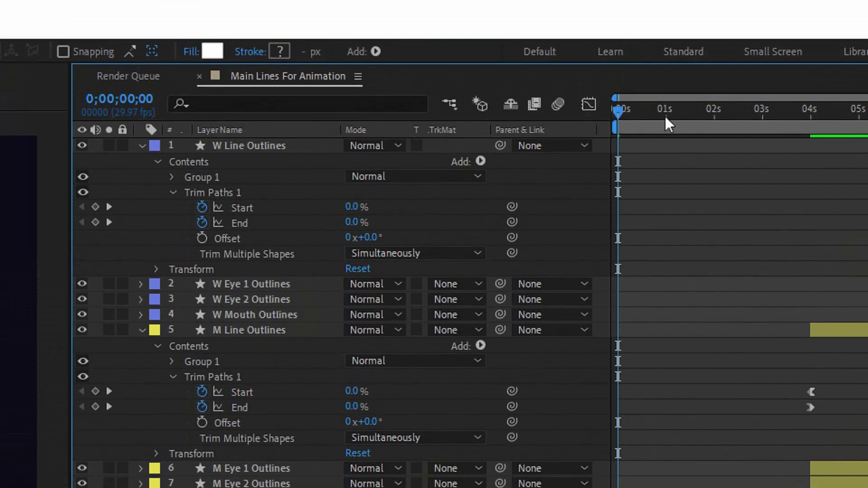
{"action": "left_click", "coordinate": [665, 115]}
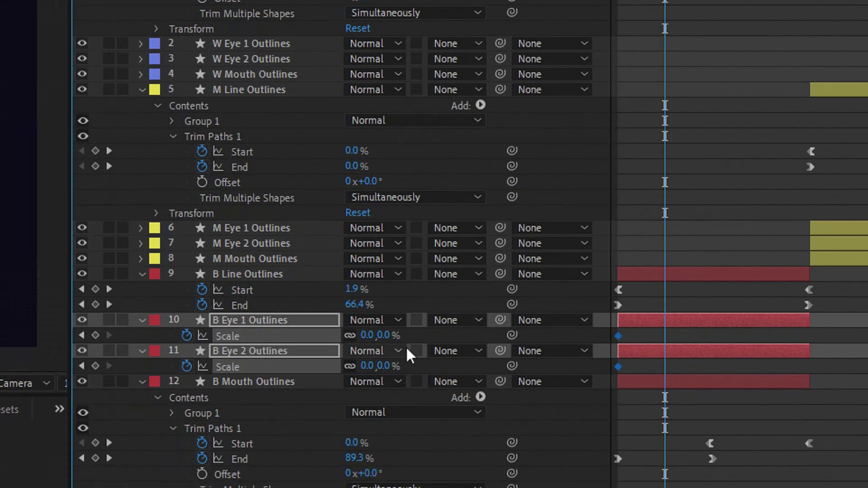
{"action": "left_click", "coordinate": [386, 357]}
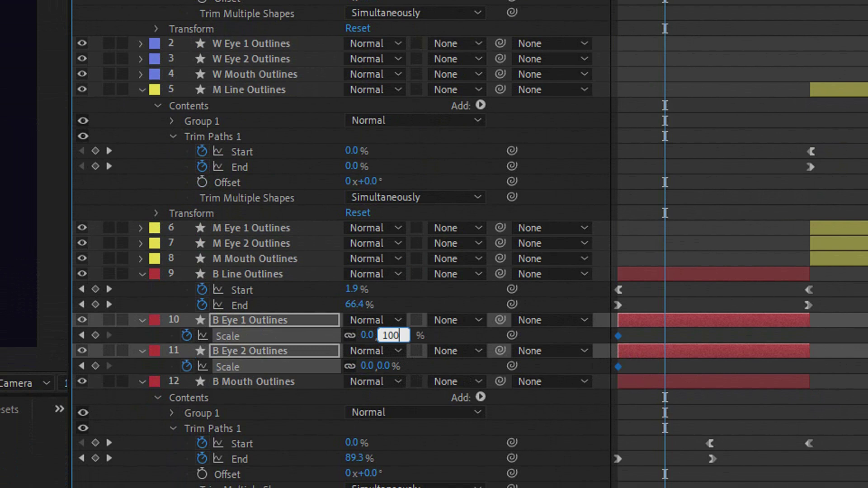
{"action": "type", "text": "100"}
{"action": "key", "text": "Return"}
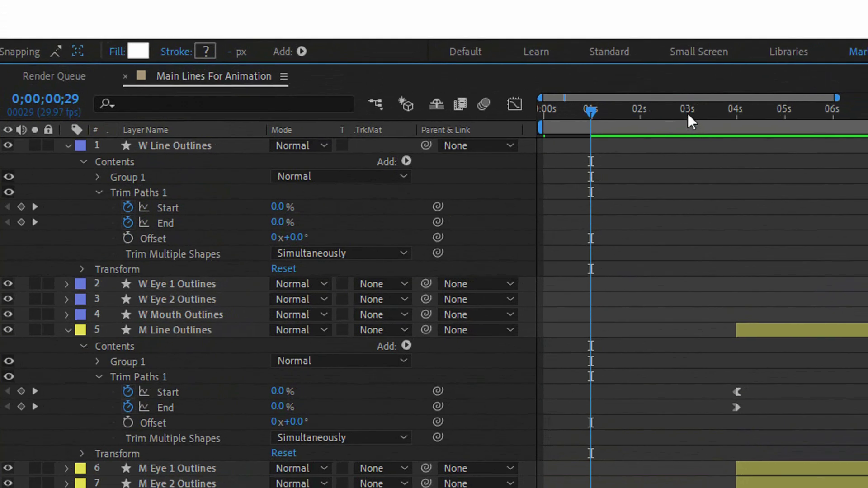
Step: Hold the eyes at 100% until 3 s, scale them to 0% at 4 s, and preview
{"action": "left_click", "coordinate": [687, 116]}
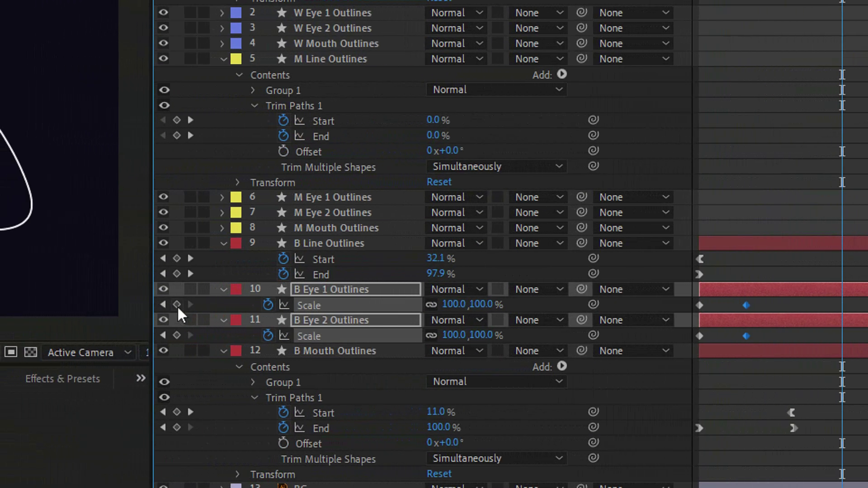
{"action": "left_click", "coordinate": [124, 335]}
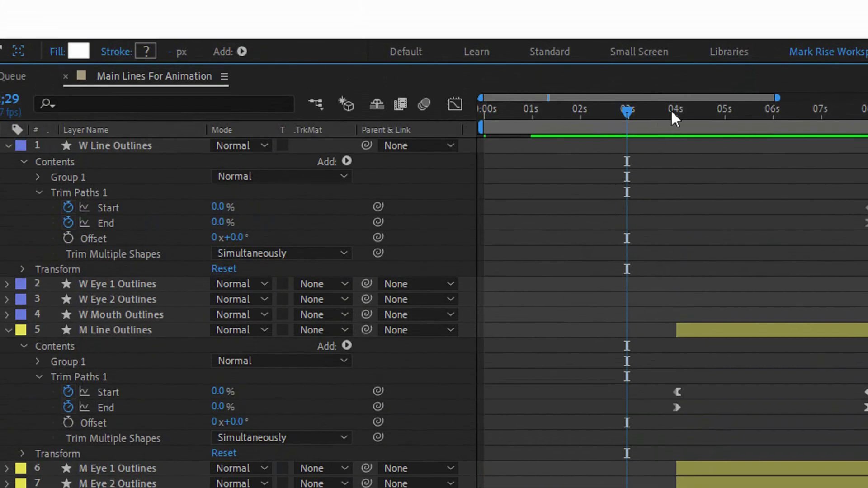
{"action": "left_click", "coordinate": [675, 112]}
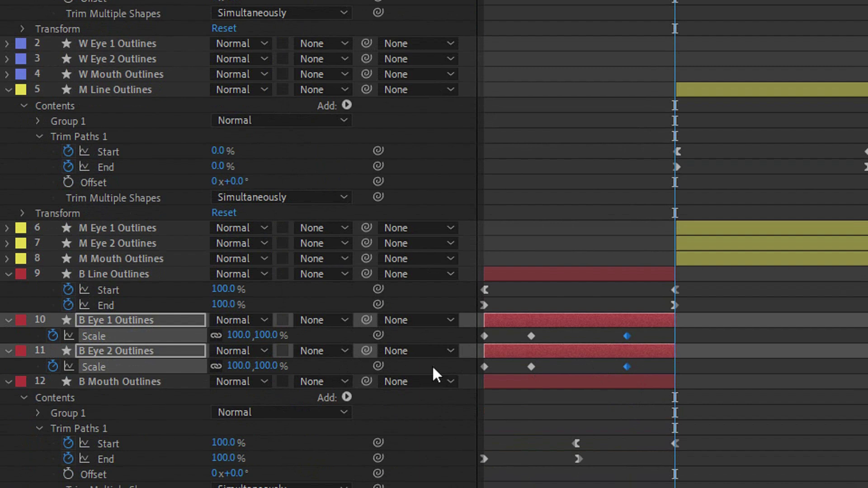
{"action": "type", "text": "0"}
{"action": "key", "text": "Return"}
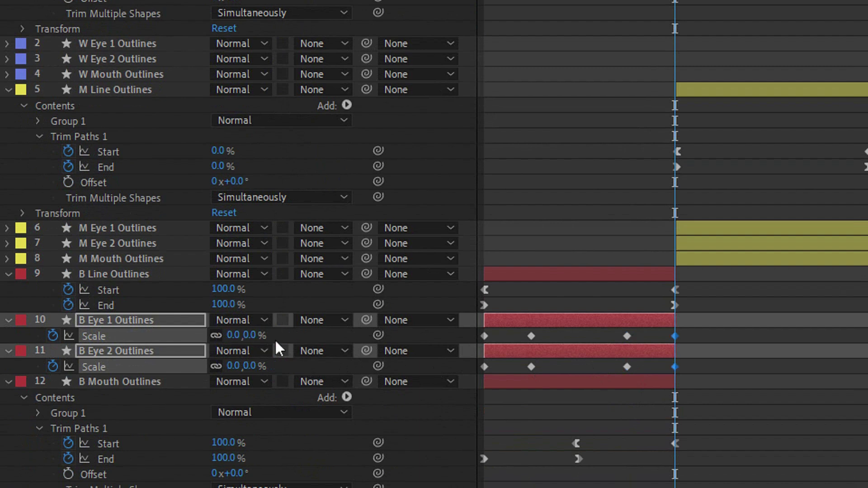
{"action": "key", "text": "Home"}
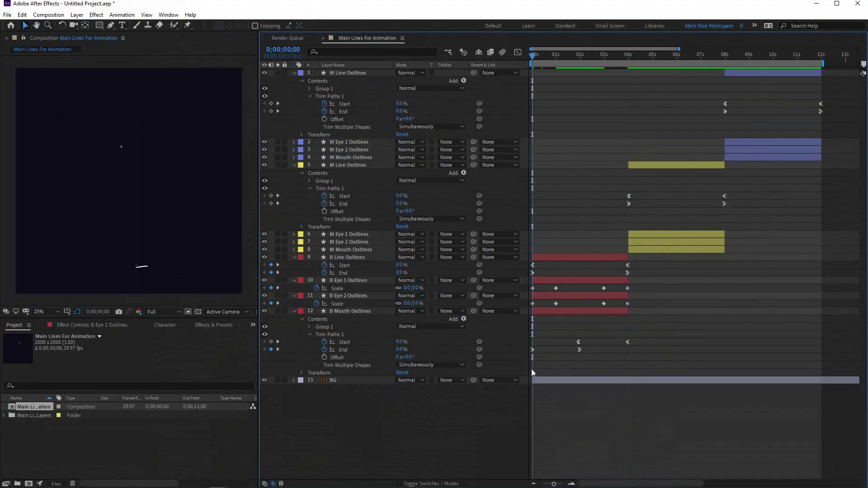
{"action": "key", "text": "space"}
{"action": "key", "text": "space"}
Step: Add Trim Paths to M Mouth Outlines and paste the draw-on keyframes onto Trim Start at 4 s
{"action": "left_click", "coordinate": [629, 56]}
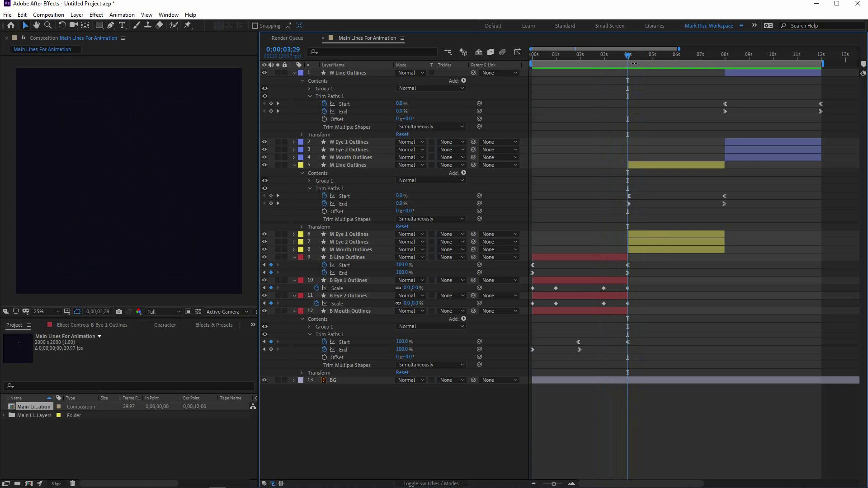
{"action": "left_click", "coordinate": [643, 249]}
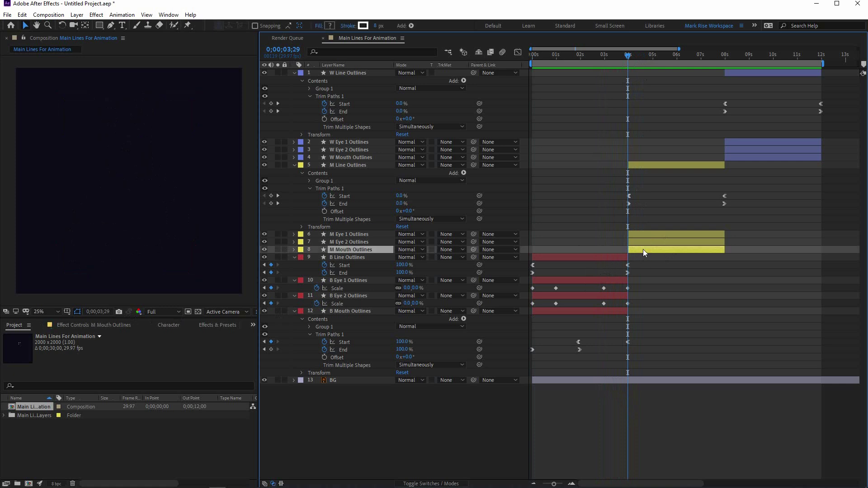
{"action": "left_click", "coordinate": [295, 250]}
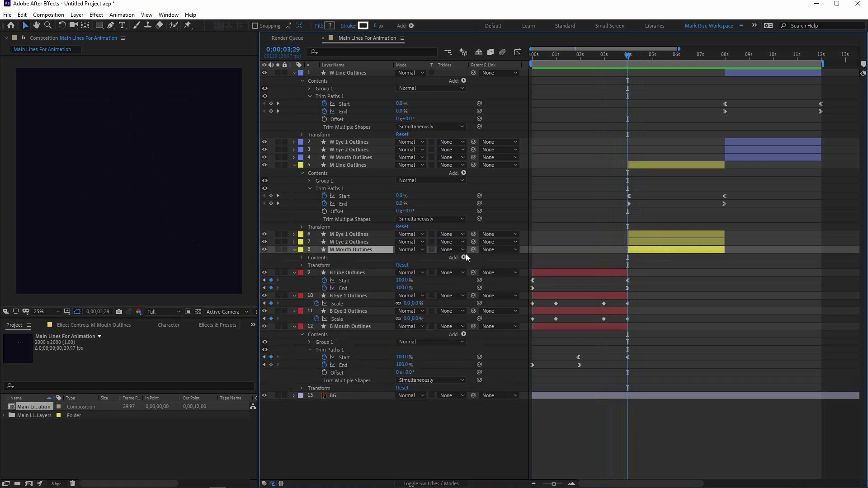
{"action": "left_click", "coordinate": [464, 258]}
{"action": "left_click", "coordinate": [491, 408]}
{"action": "left_click", "coordinate": [309, 273]}
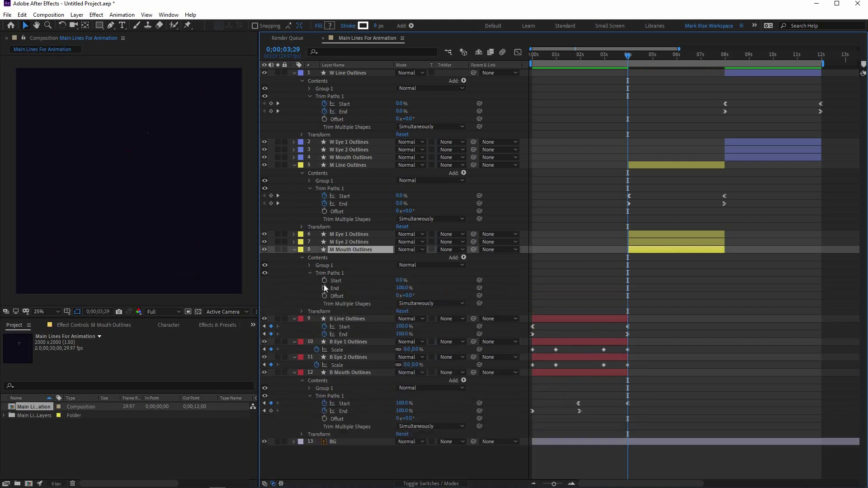
{"action": "left_click", "coordinate": [337, 281]}
{"action": "key", "text": "ctrl+v"}
Step: Copy the B eyes' Scale keyframes onto the M eyes and onto the W eyes at 7;29
{"action": "left_click_drag", "start_coordinate": [636, 351], "coordinate": [523, 368]}
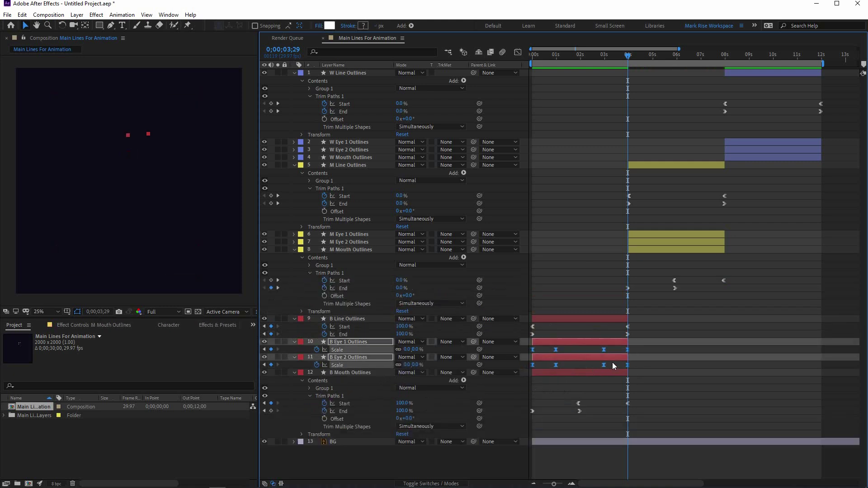
{"action": "key", "text": "ctrl+c"}
{"action": "left_click", "coordinate": [657, 237]}
{"action": "left_click", "coordinate": [653, 242], "text": "ctrl"}
{"action": "key", "text": "ctrl+v"}
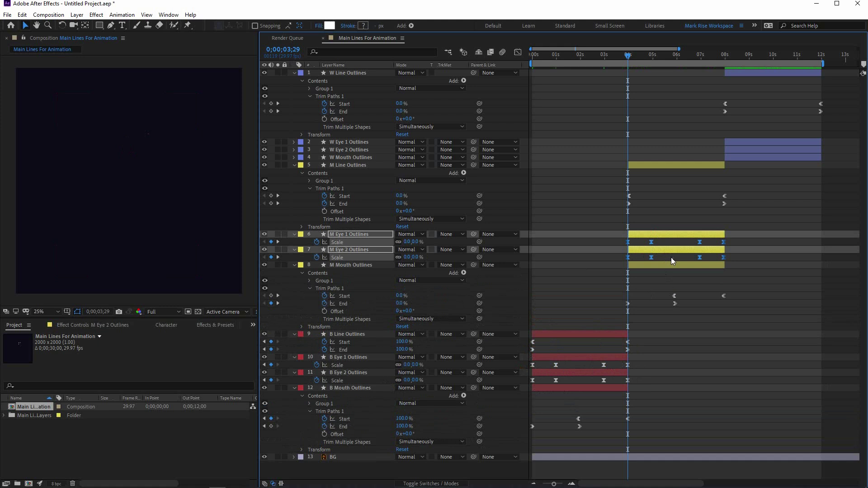
{"action": "left_click", "coordinate": [724, 55]}
{"action": "left_click", "coordinate": [730, 143]}
{"action": "left_click", "coordinate": [730, 151], "text": "ctrl"}
{"action": "key", "text": "ctrl+v"}
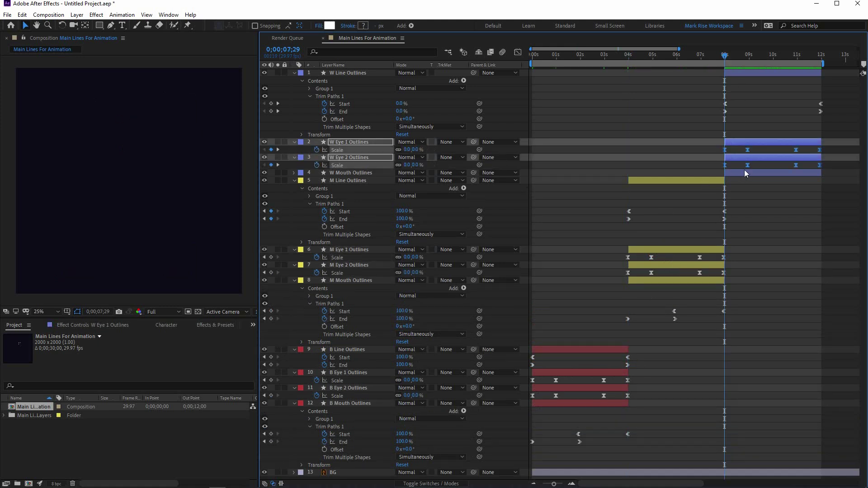
Step: Add Trim Paths to W Mouth Outlines, paste the draw-on keyframes, and show all animated properties
{"action": "left_click", "coordinate": [745, 172]}
{"action": "left_click", "coordinate": [294, 173]}
{"action": "left_click", "coordinate": [464, 181]}
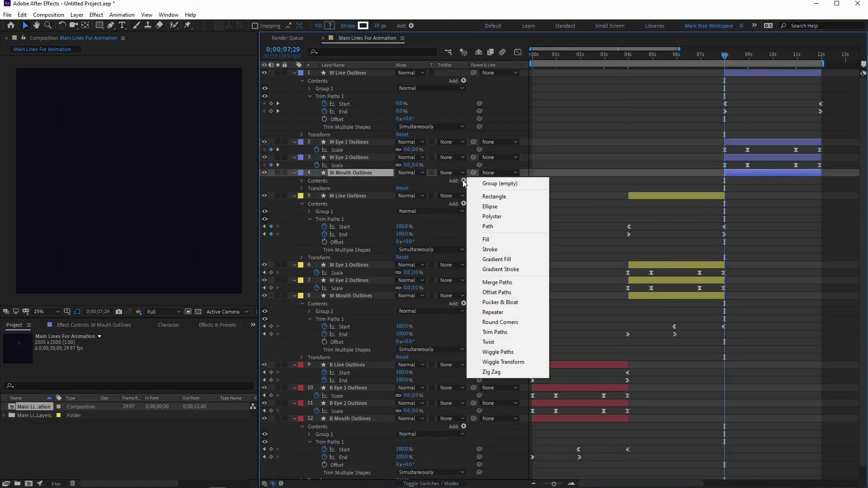
{"action": "left_click", "coordinate": [496, 333]}
{"action": "key", "text": "ctrl+v"}
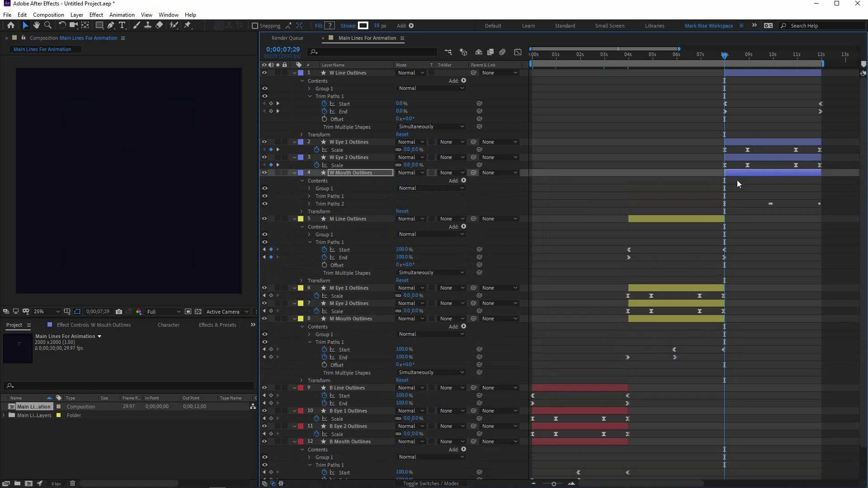
{"action": "key", "text": "ctrl+a"}
{"action": "key", "text": "u"}
{"action": "left_click", "coordinate": [543, 369]}
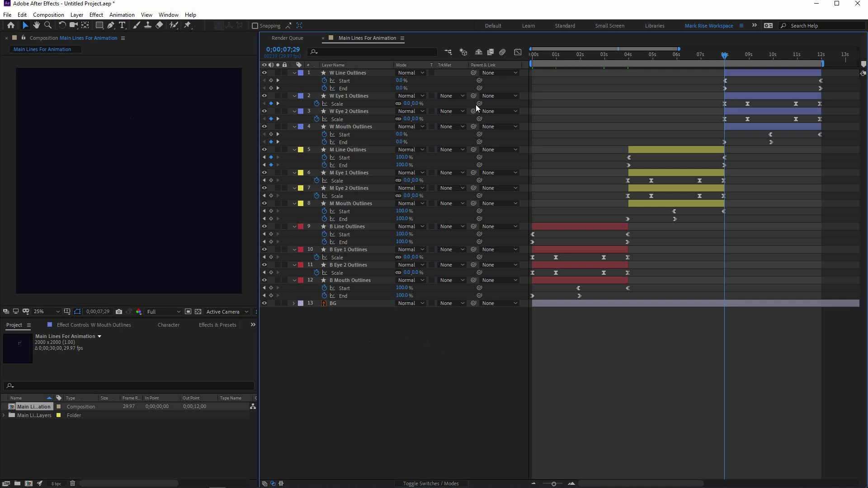
{"action": "left_click", "coordinate": [530, 55]}
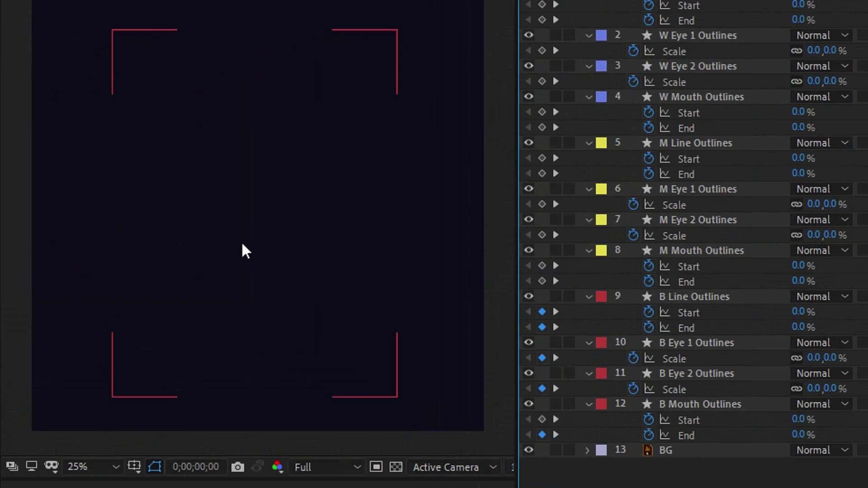
{"action": "key", "text": "space"}
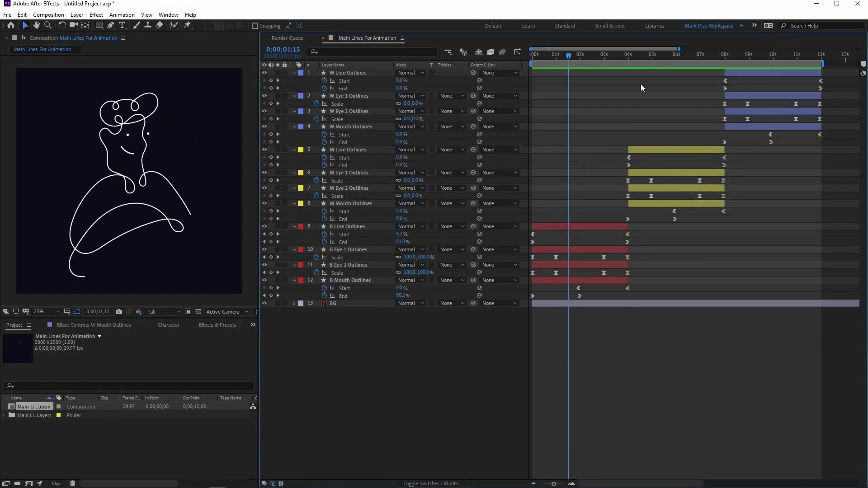
Step: Shift the four M character layers to start just before 4 s, overlapping B's ending
{"action": "left_click", "coordinate": [627, 56]}
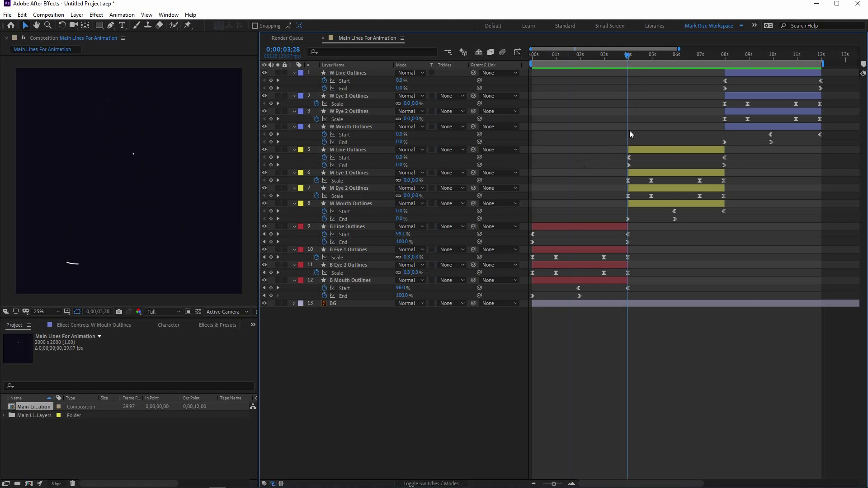
{"action": "scroll", "coordinate": [647, 144], "scroll_direction": "up", "scroll_amount": 5}
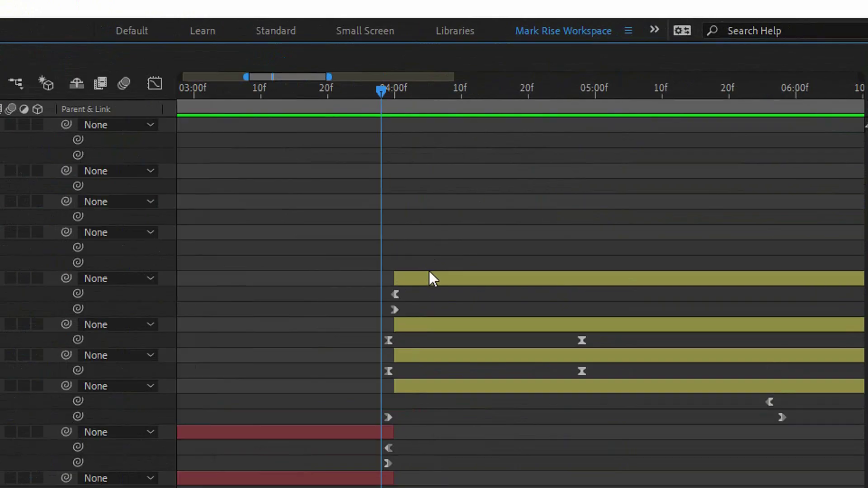
{"action": "left_click", "coordinate": [393, 89]}
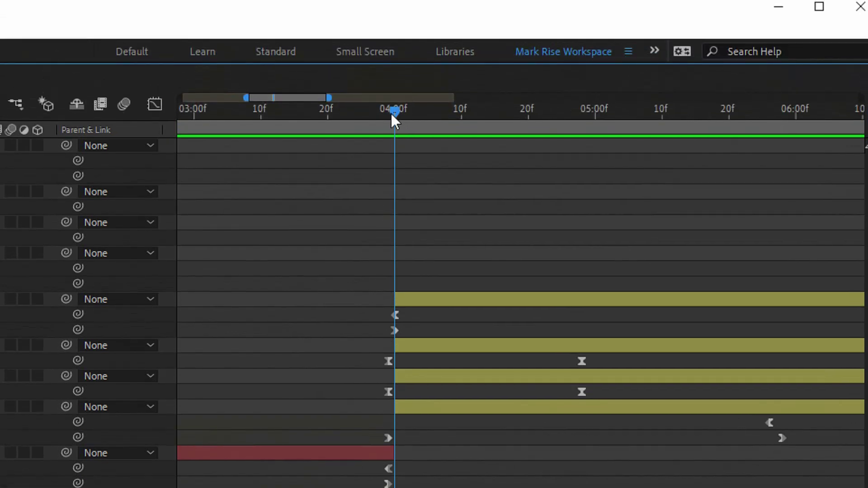
{"action": "left_click_drag", "start_coordinate": [400, 113], "coordinate": [375, 121]}
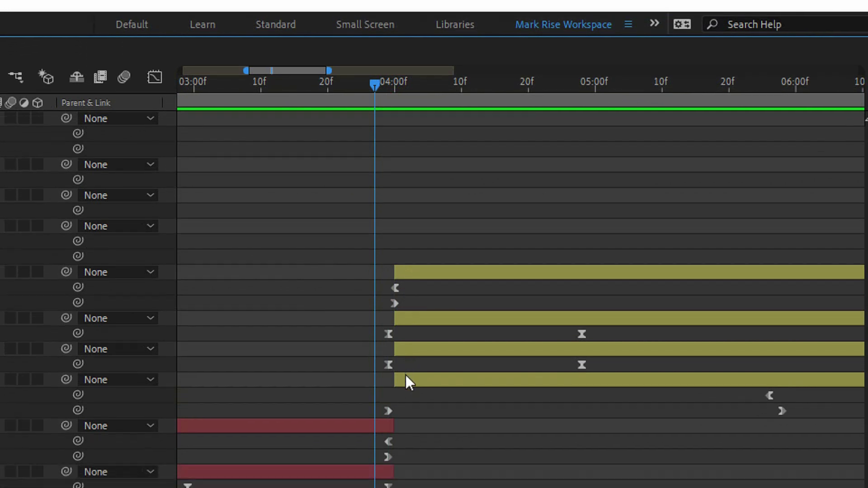
{"action": "left_click", "coordinate": [407, 408]}
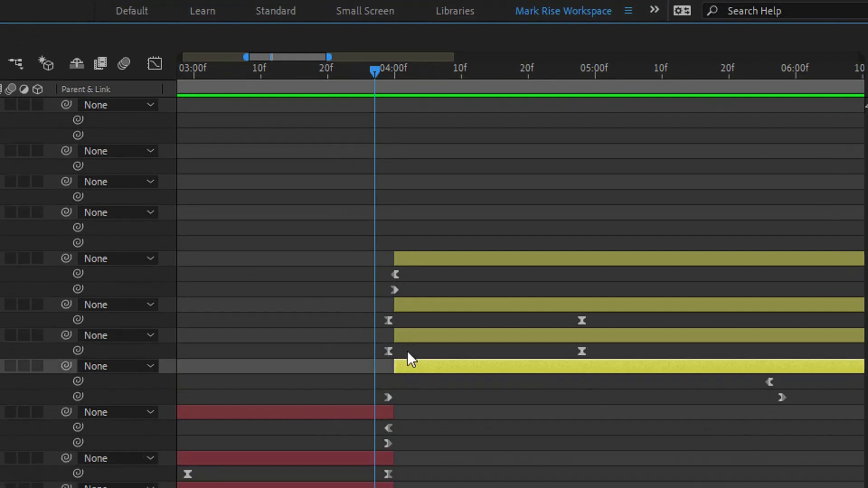
{"action": "left_click", "coordinate": [425, 258], "text": "shift"}
{"action": "left_click_drag", "start_coordinate": [425, 258], "coordinate": [408, 257]}
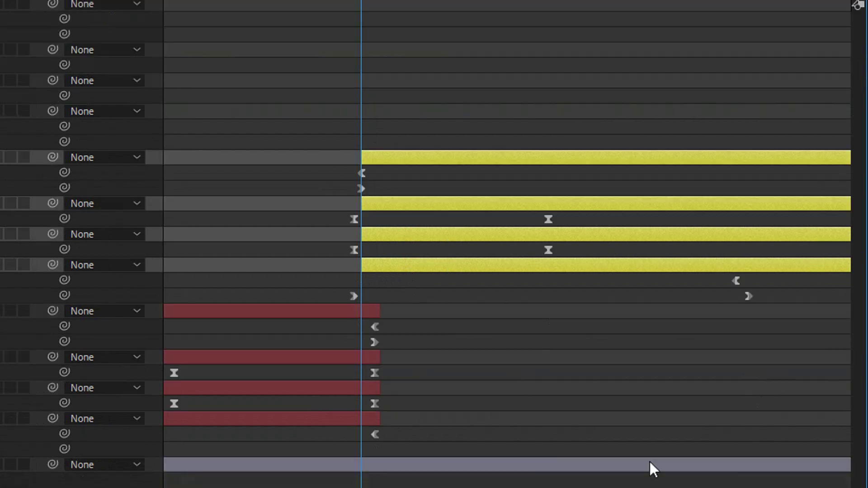
{"action": "left_click_drag", "start_coordinate": [348, 482], "coordinate": [414, 485]}
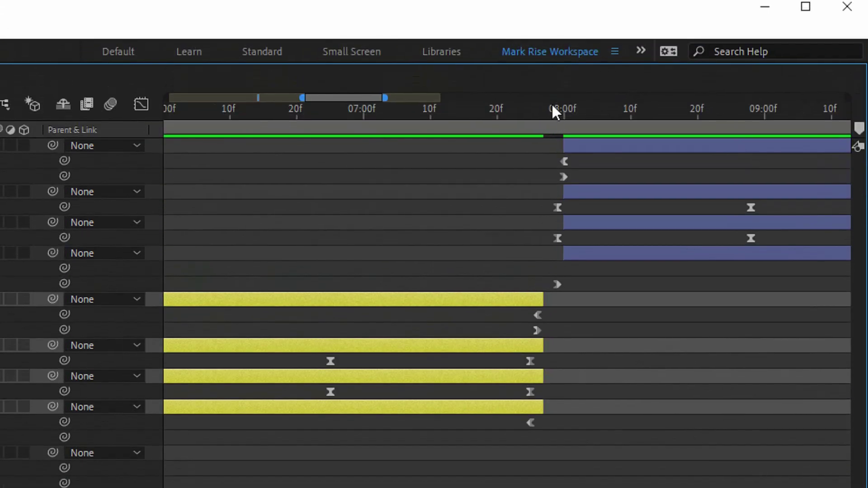
Step: Drag the M layers' end keyframes to line up with the layer ends
{"action": "left_click_drag", "start_coordinate": [552, 102], "coordinate": [523, 109]}
{"action": "left_click_drag", "start_coordinate": [530, 362], "coordinate": [544, 383]}
{"action": "left_click_drag", "start_coordinate": [538, 291], "coordinate": [543, 298]}
Step: Move the W layers earlier to overlap M, aligning their end keyframes to 11;24
{"action": "left_click", "coordinate": [576, 216]}
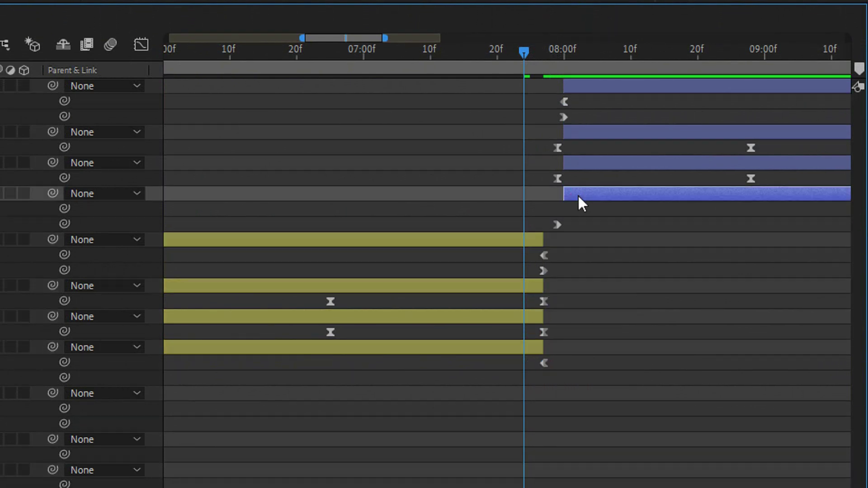
{"action": "left_click", "coordinate": [585, 109], "text": "shift"}
{"action": "left_click_drag", "start_coordinate": [586, 110], "coordinate": [546, 126]}
{"action": "left_click", "coordinate": [522, 210]}
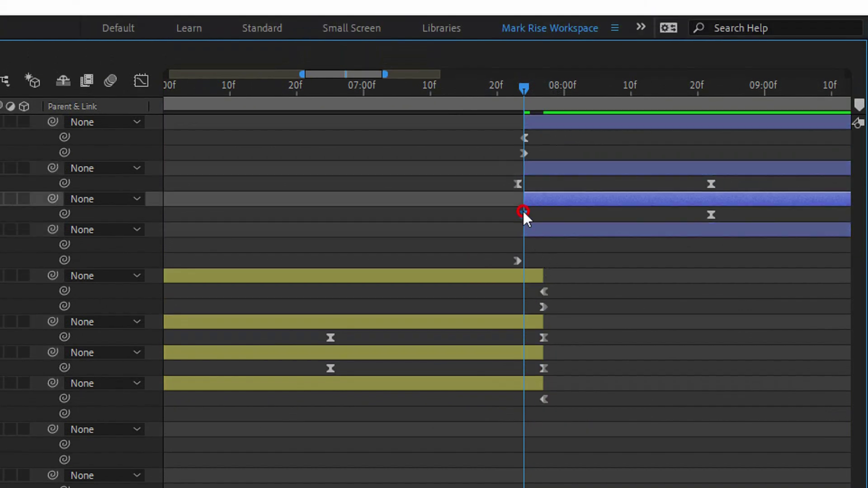
{"action": "left_click", "coordinate": [525, 261]}
{"action": "left_click_drag", "start_coordinate": [441, 476], "coordinate": [525, 470]}
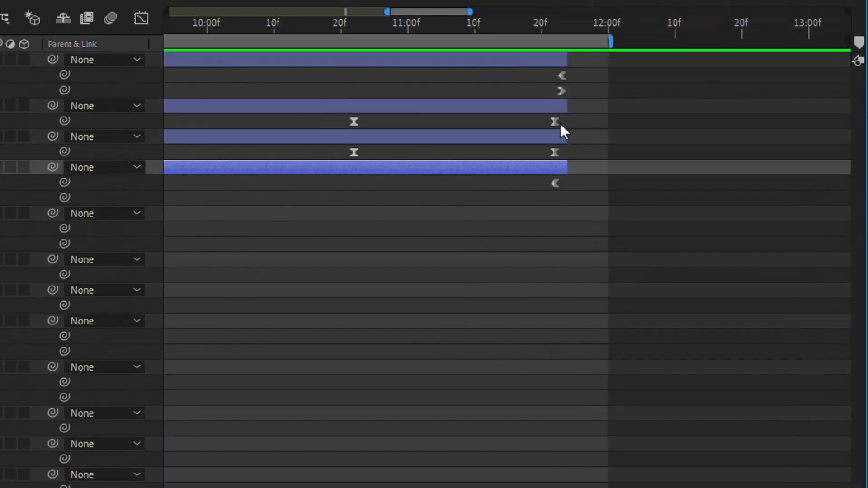
{"action": "left_click_drag", "start_coordinate": [560, 122], "coordinate": [567, 152]}
{"action": "left_click_drag", "start_coordinate": [554, 182], "coordinate": [568, 184]}
{"action": "left_click", "coordinate": [559, 102]}
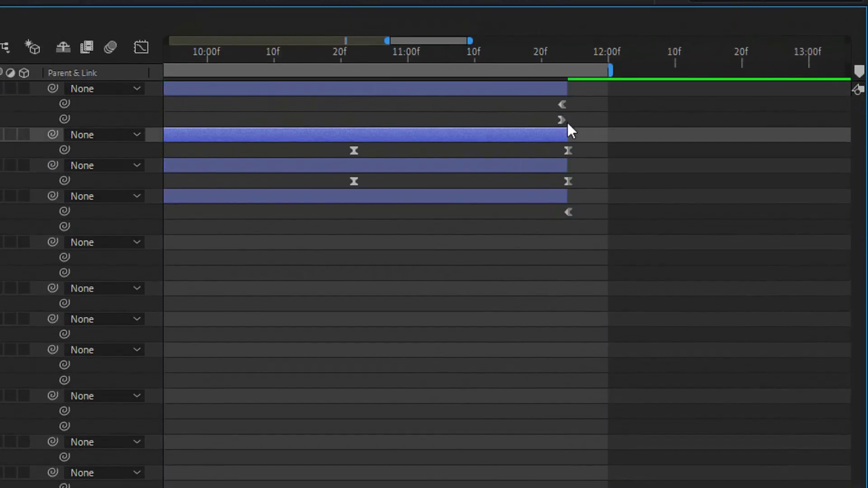
{"action": "left_click_drag", "start_coordinate": [561, 120], "coordinate": [569, 104]}
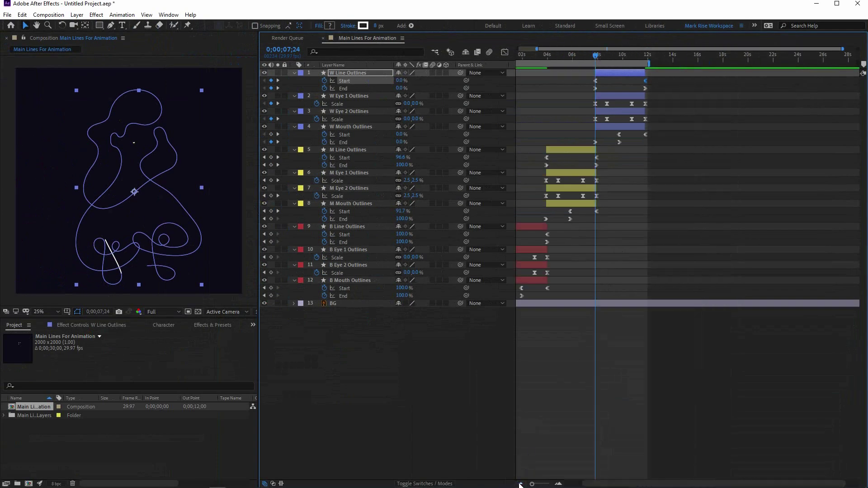
Step: Duplicate the four B character layers and move the copies to the top of the stack
{"action": "left_click", "coordinate": [521, 483]}
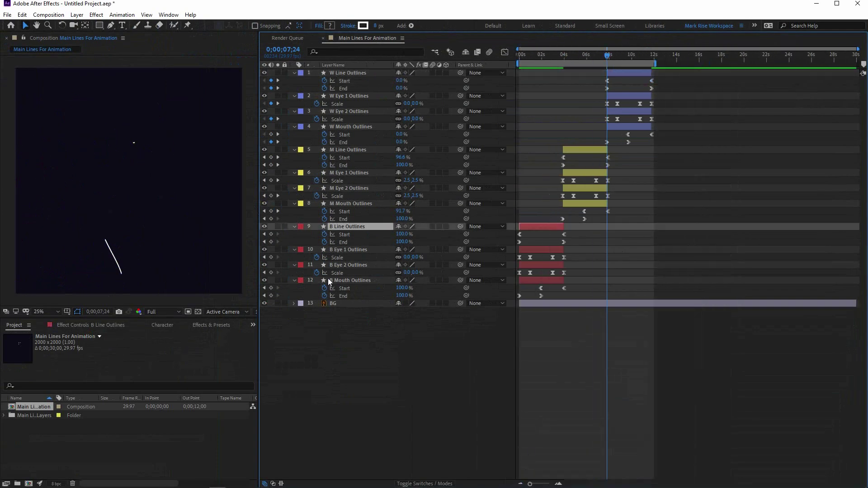
{"action": "left_click", "coordinate": [358, 282], "text": "shift"}
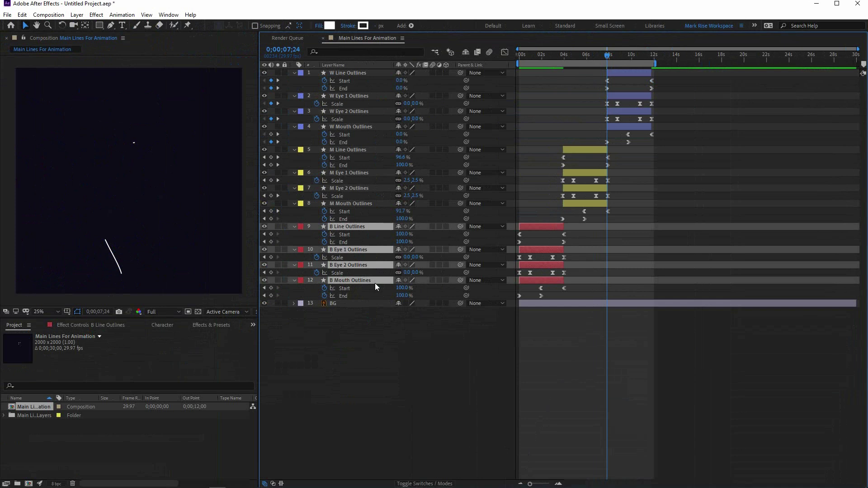
{"action": "key", "text": "ctrl+d"}
{"action": "left_click_drag", "start_coordinate": [341, 227], "coordinate": [394, 90]}
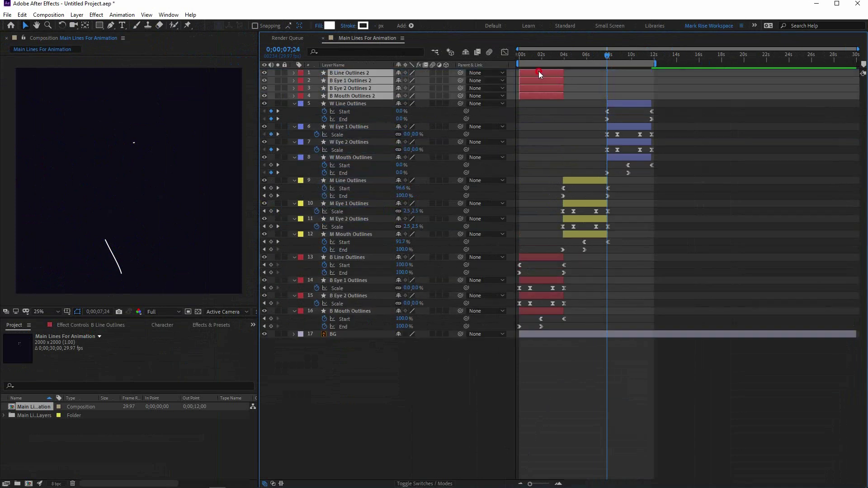
Step: Slide the B copies so they start around 11;20, just before W finishes
{"action": "left_click_drag", "start_coordinate": [539, 73], "coordinate": [660, 74]}
{"action": "key", "text": "space"}
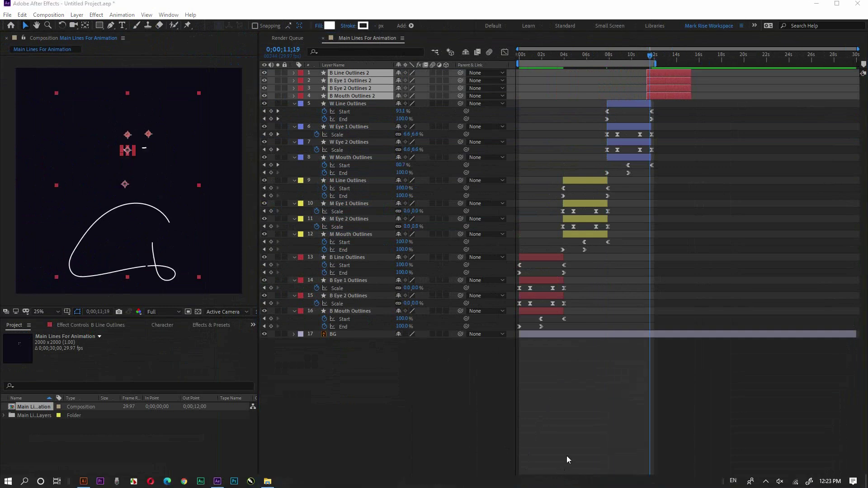
{"action": "scroll", "coordinate": [569, 459], "scroll_direction": "up", "scroll_amount": 5}
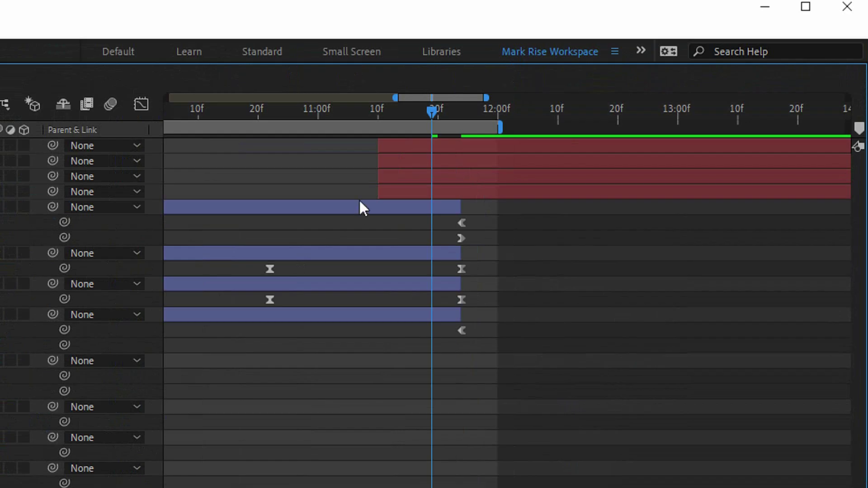
{"action": "mouse_move", "coordinate": [430, 108]}
{"action": "left_mouse_down"}
{"action": "mouse_move", "coordinate": [466, 110]}
{"action": "mouse_move", "coordinate": [438, 108]}
{"action": "left_mouse_up"}
{"action": "left_click", "coordinate": [452, 145]}
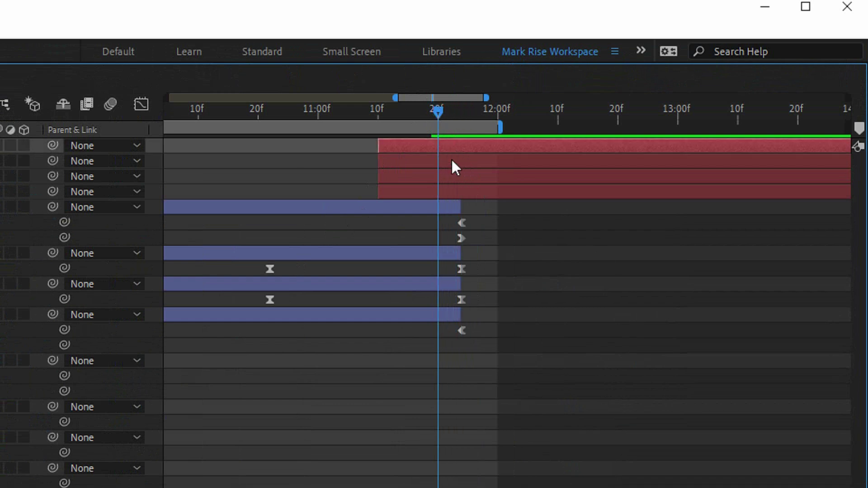
{"action": "left_click", "coordinate": [449, 189], "text": "shift"}
{"action": "left_click_drag", "start_coordinate": [452, 150], "coordinate": [509, 148]}
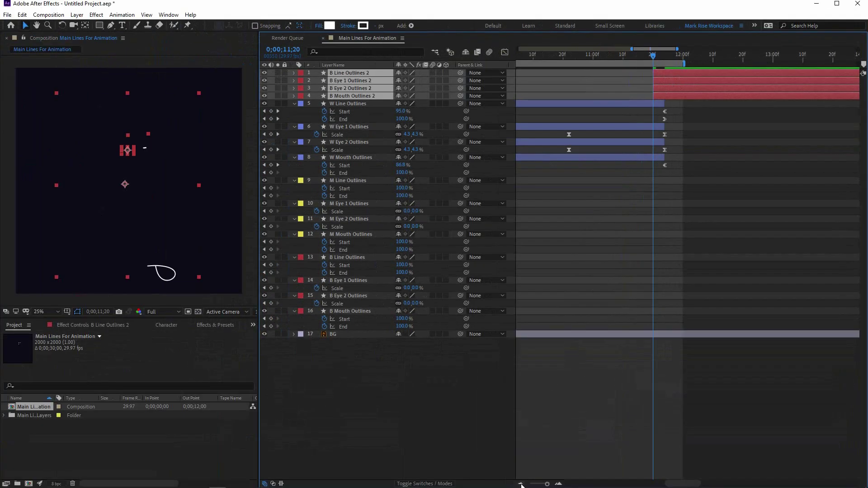
{"action": "left_click", "coordinate": [520, 484]}
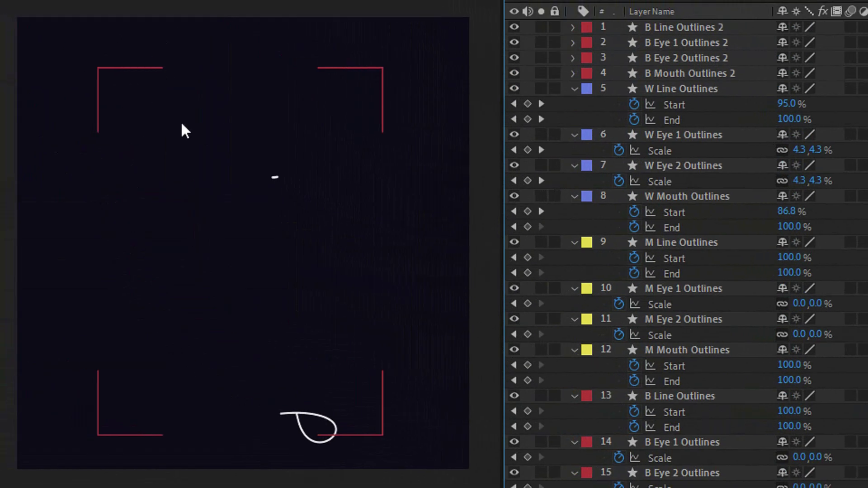